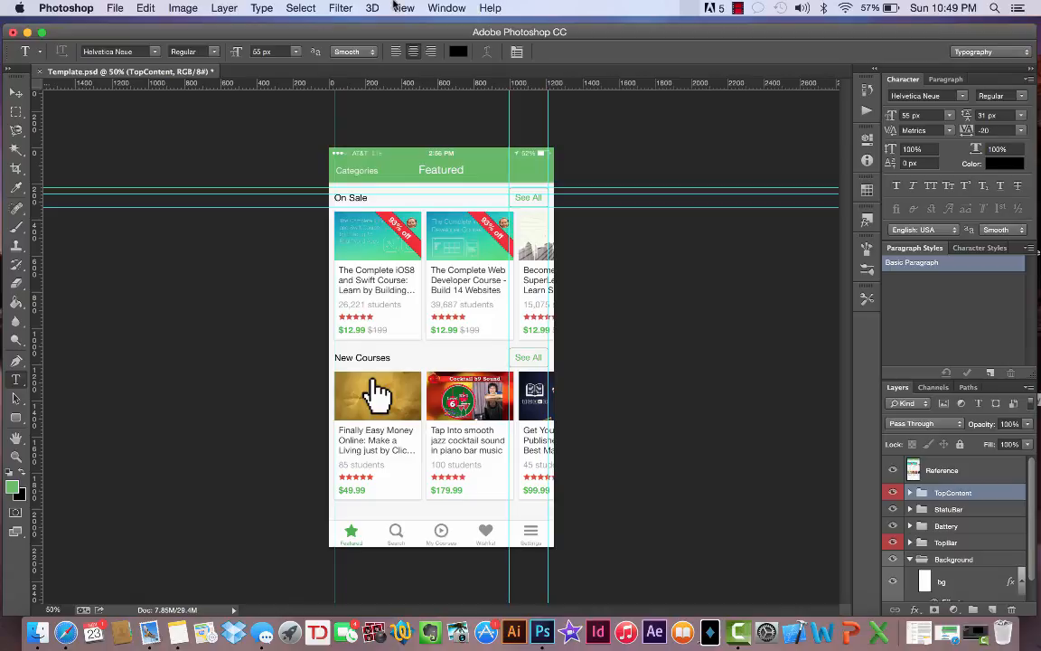
# Clear all existing guides and place a vertical guide along the left edge of the first On Sale course card
pyautogui.click(398, 8)
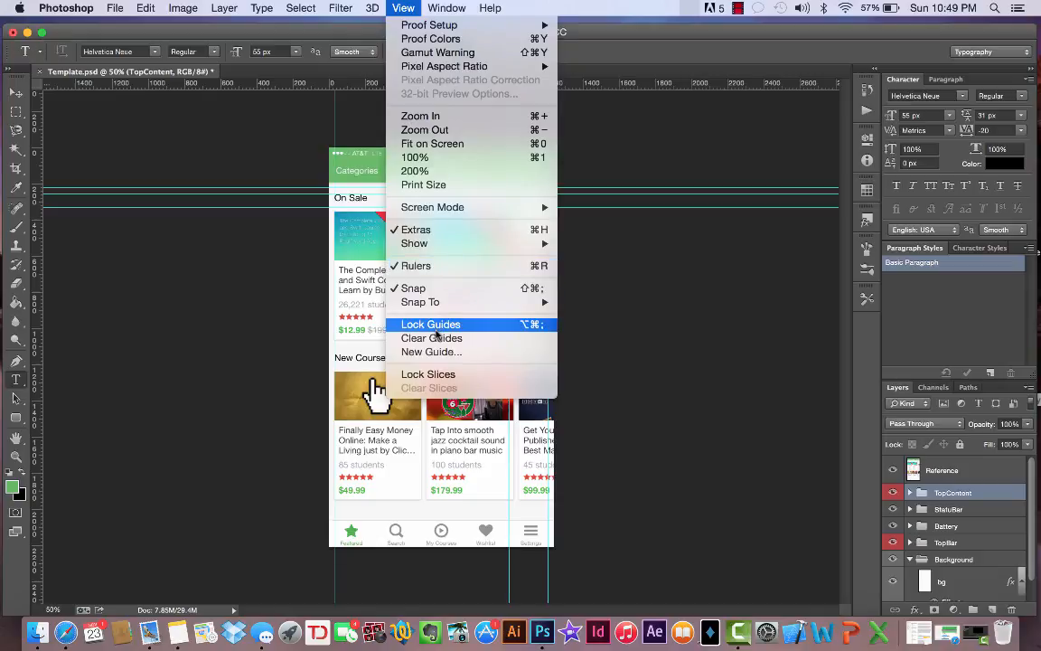
pyautogui.click(437, 338)
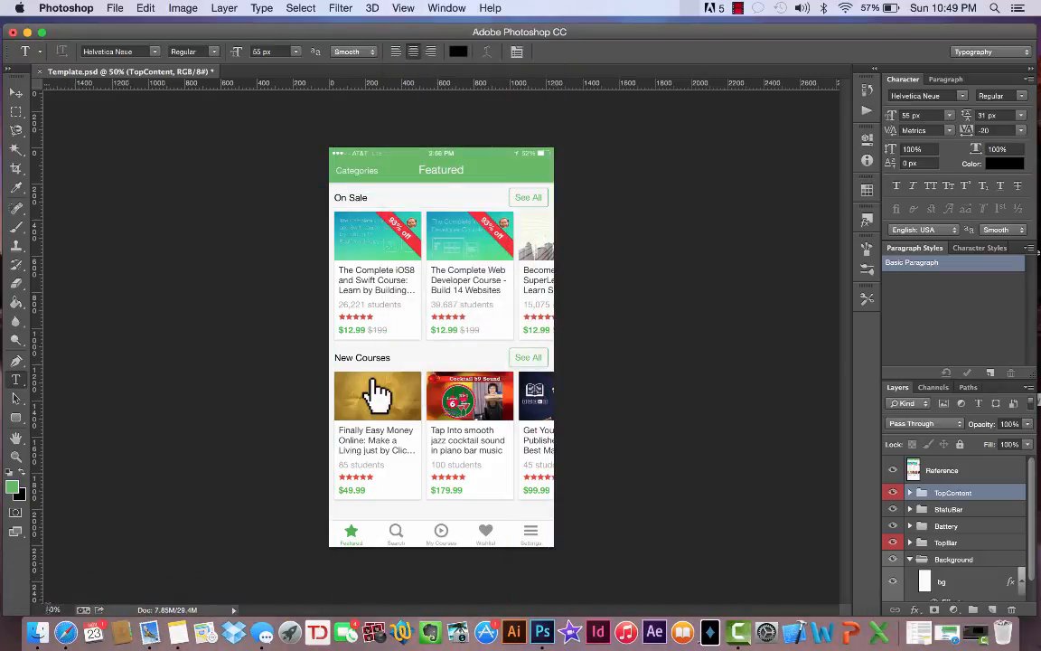
pyautogui.click(52, 609)
pyautogui.write('200')
pyautogui.press('Return')
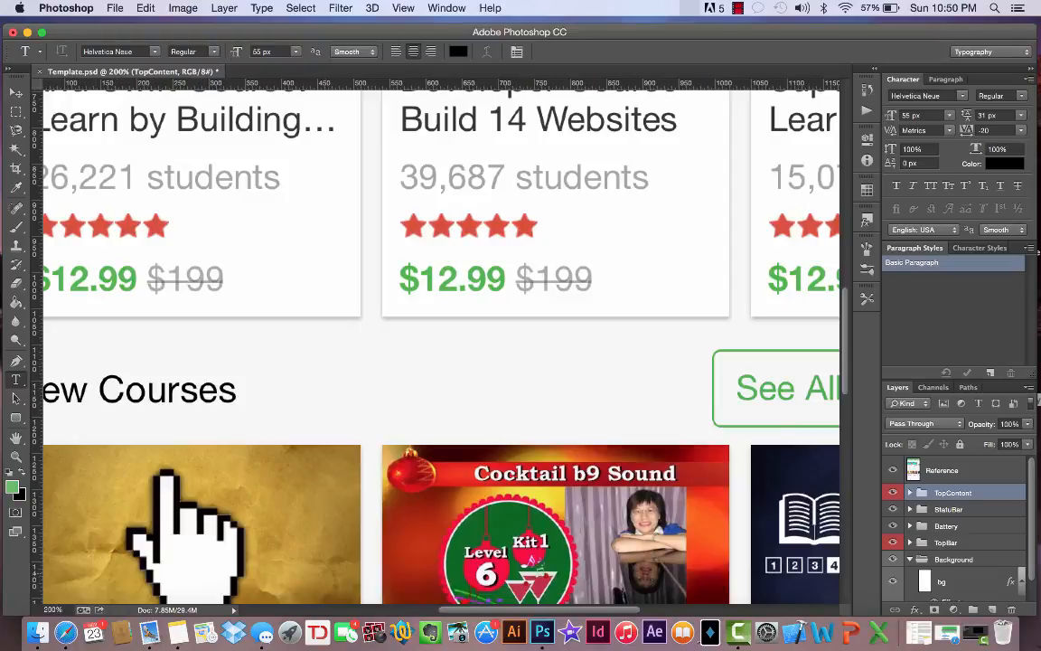
pyautogui.scroll(10, 345, 417)
pyautogui.hscroll(-5, 344, 416)
pyautogui.scroll(-1, 344, 416)
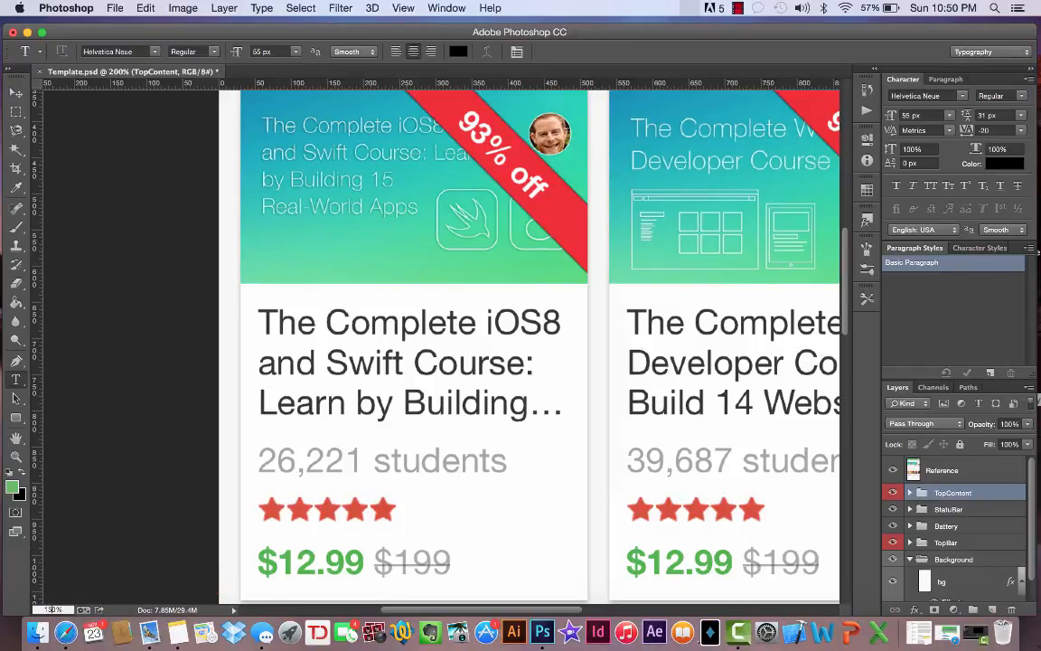
pyautogui.press('super+minus')
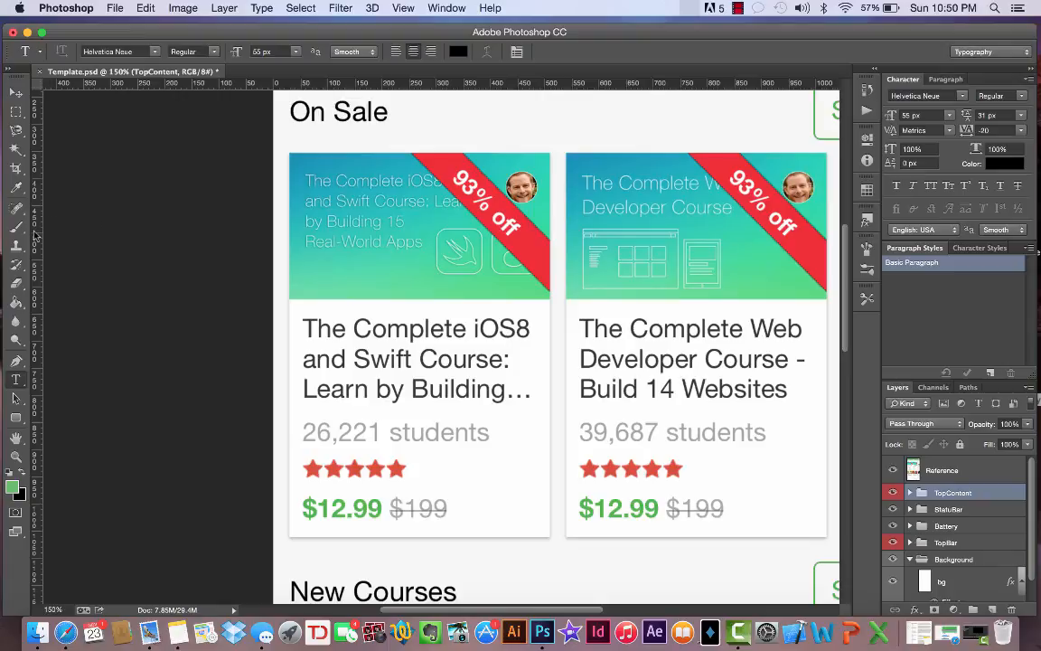
pyautogui.moveTo(34, 234); pyautogui.dragTo(287, 249)
# Place horizontal guides along the top and bottom edges of the On Sale cards and a vertical guide at the first card's right edge
pyautogui.click(403, 7)
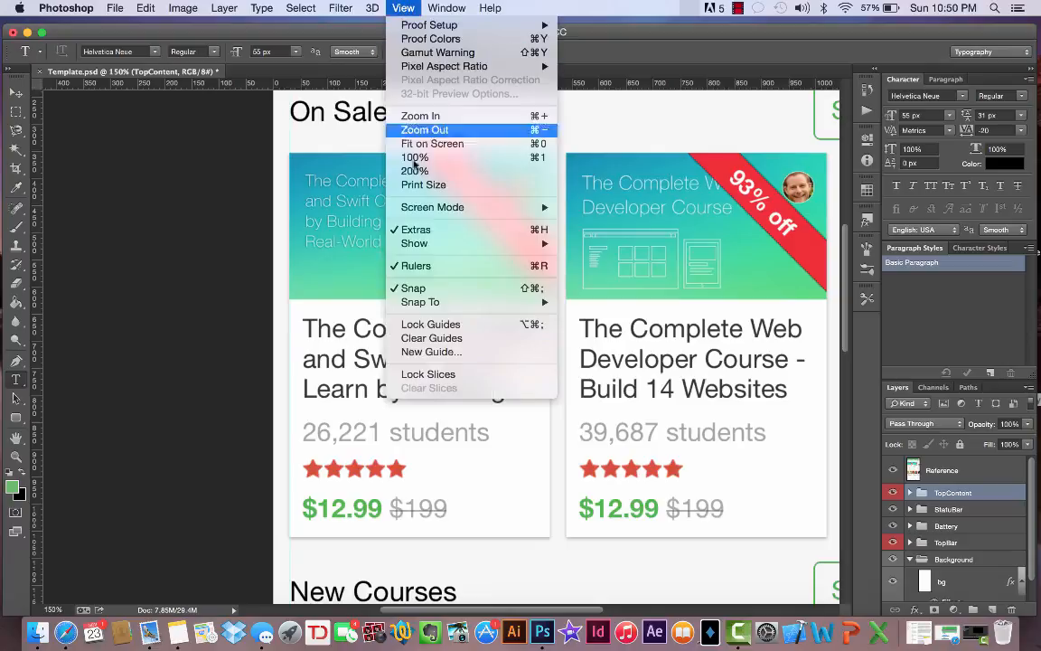
pyautogui.click(294, 273)
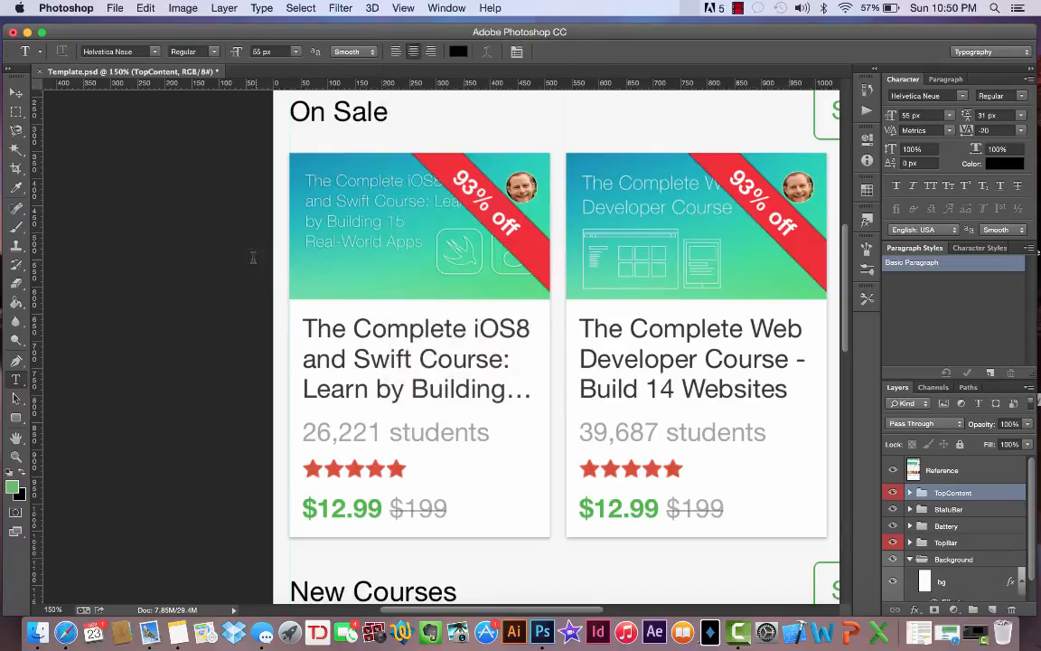
pyautogui.click(403, 8)
pyautogui.click(401, 7)
pyautogui.moveTo(345, 86); pyautogui.dragTo(350, 153)
pyautogui.hscroll(3, 350, 153)
pyautogui.scroll(-2, 351, 153)
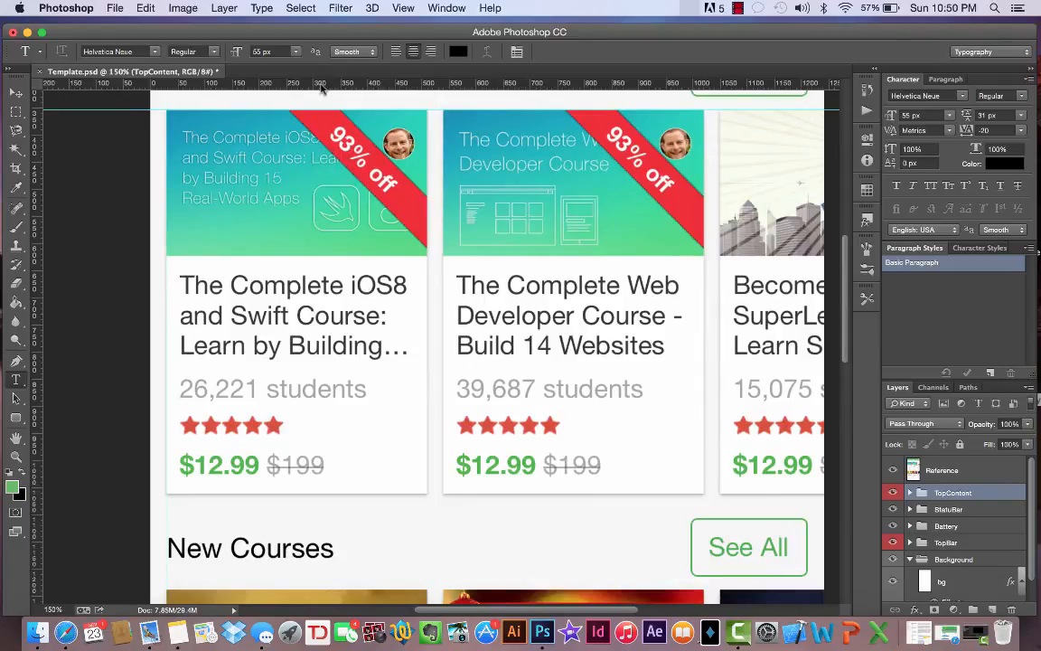
pyautogui.moveTo(321, 91); pyautogui.dragTo(330, 494)
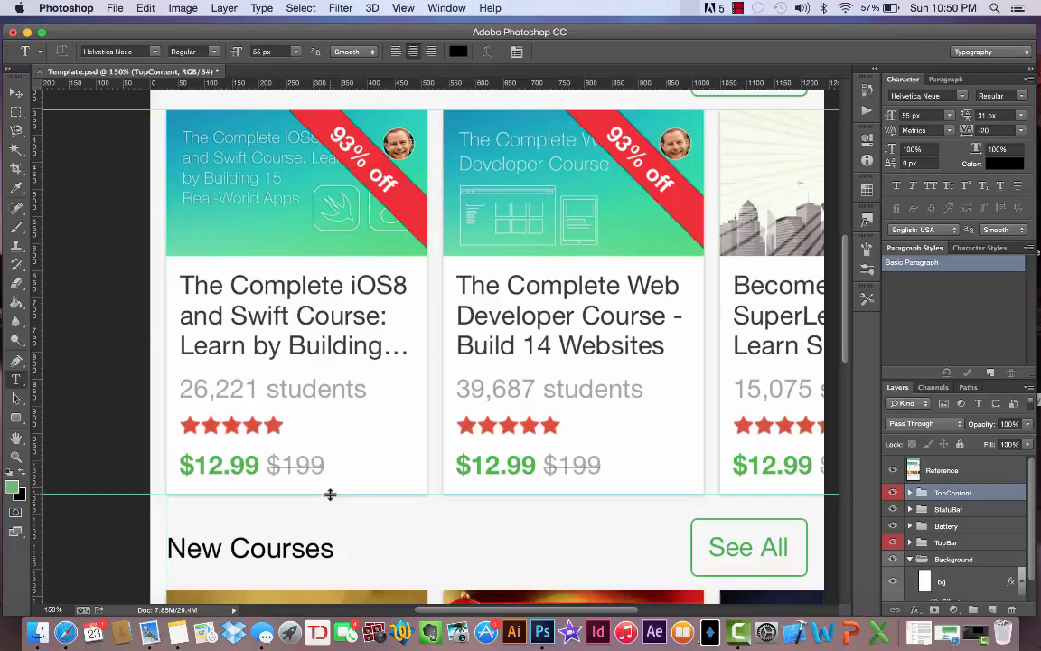
pyautogui.moveTo(38, 288); pyautogui.dragTo(427, 270)
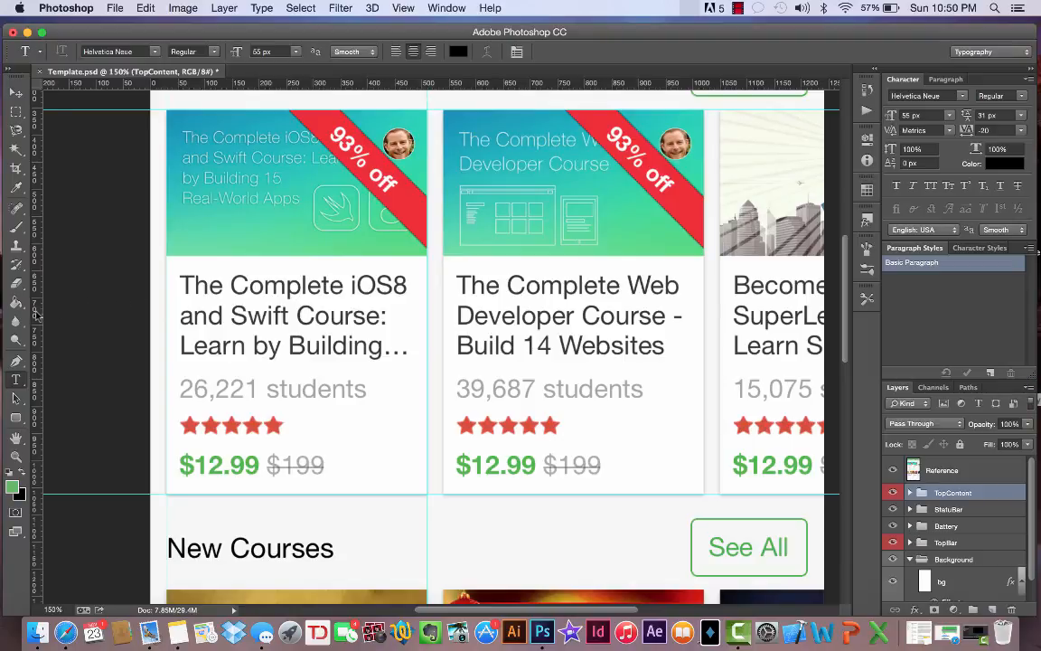
pyautogui.moveTo(35, 281); pyautogui.dragTo(444, 323)
pyautogui.click(36, 309)
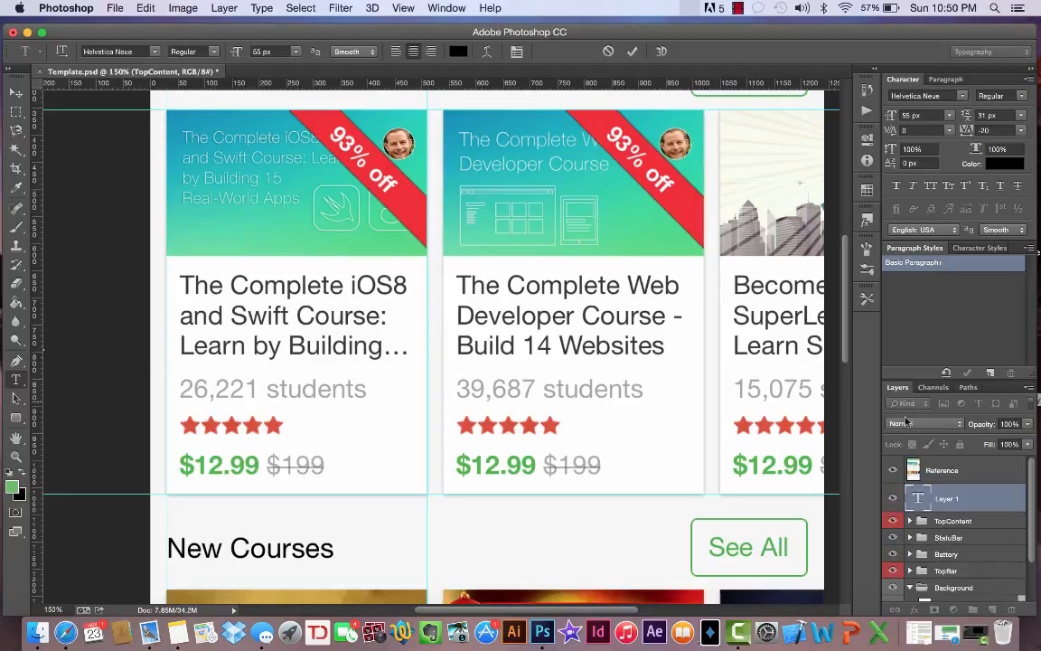
pyautogui.click(989, 503)
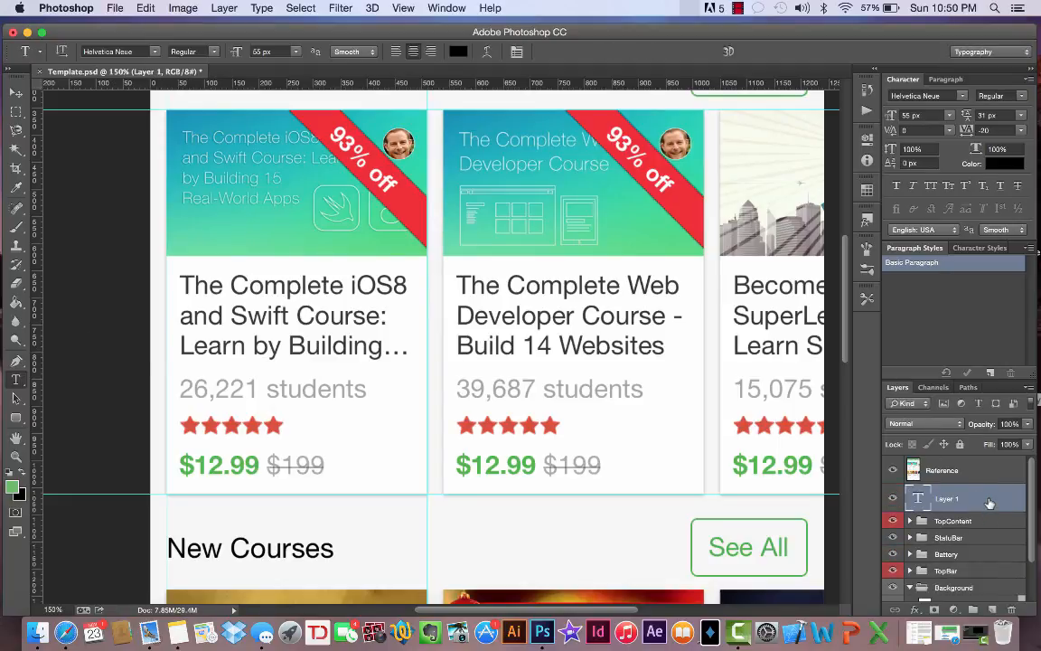
pyautogui.press('Delete')
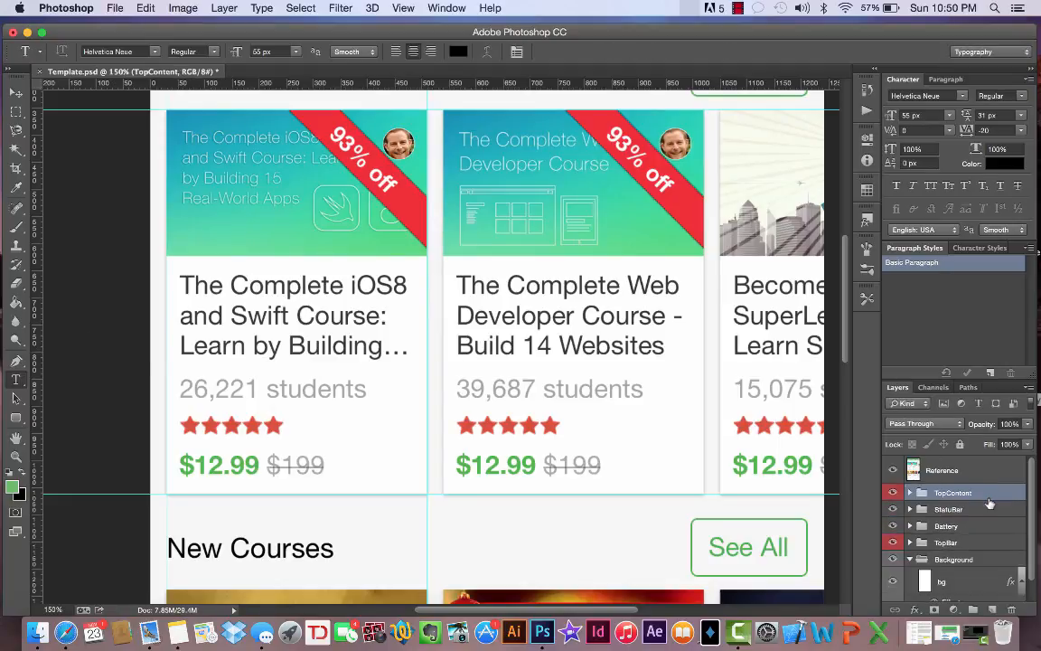
# Using the Move tool, place vertical guides at both sides of the second On Sale card and at the third card's left edge
pyautogui.click(16, 93)
pyautogui.moveTo(38, 310); pyautogui.dragTo(704, 279)
pyautogui.hscroll(5, 571, 332)
pyautogui.scroll(2, 571, 332)
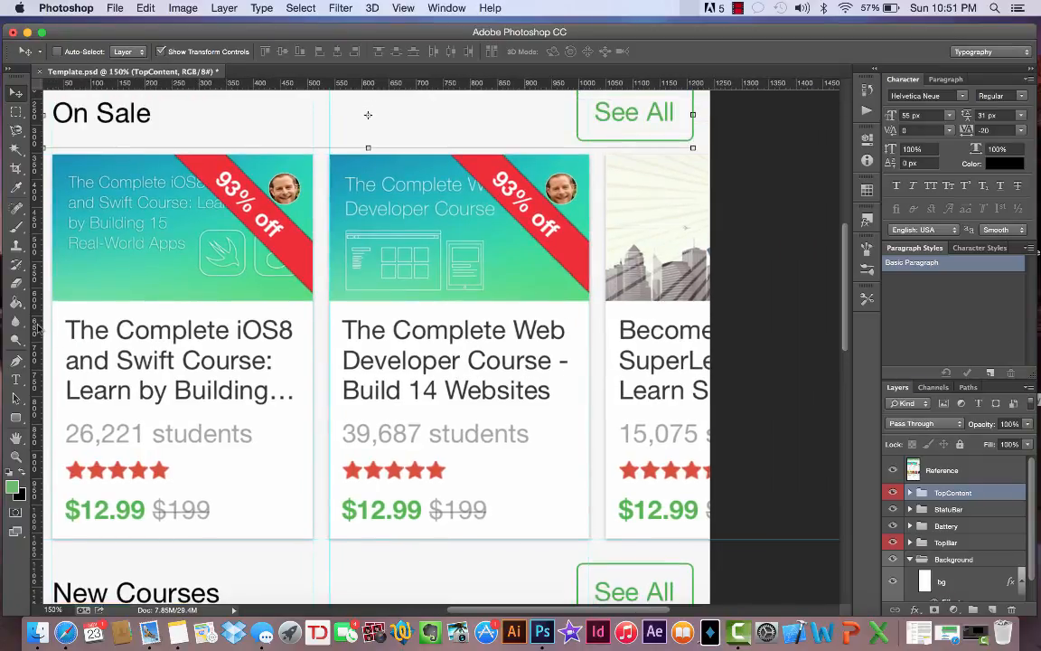
pyautogui.moveTo(40, 328); pyautogui.dragTo(604, 280)
# Add a horizontal guide along the bottom edge of the course images at about 624 px and hide the Reference layer
pyautogui.click(893, 470)
pyautogui.hscroll(-5, 474, 386)
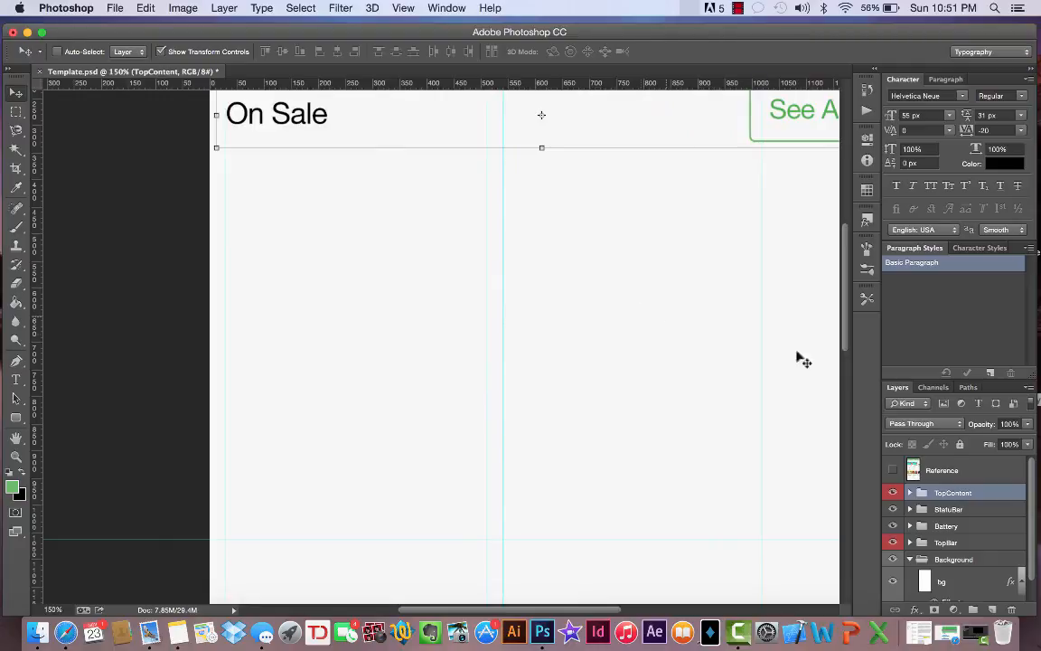
pyautogui.click(892, 470)
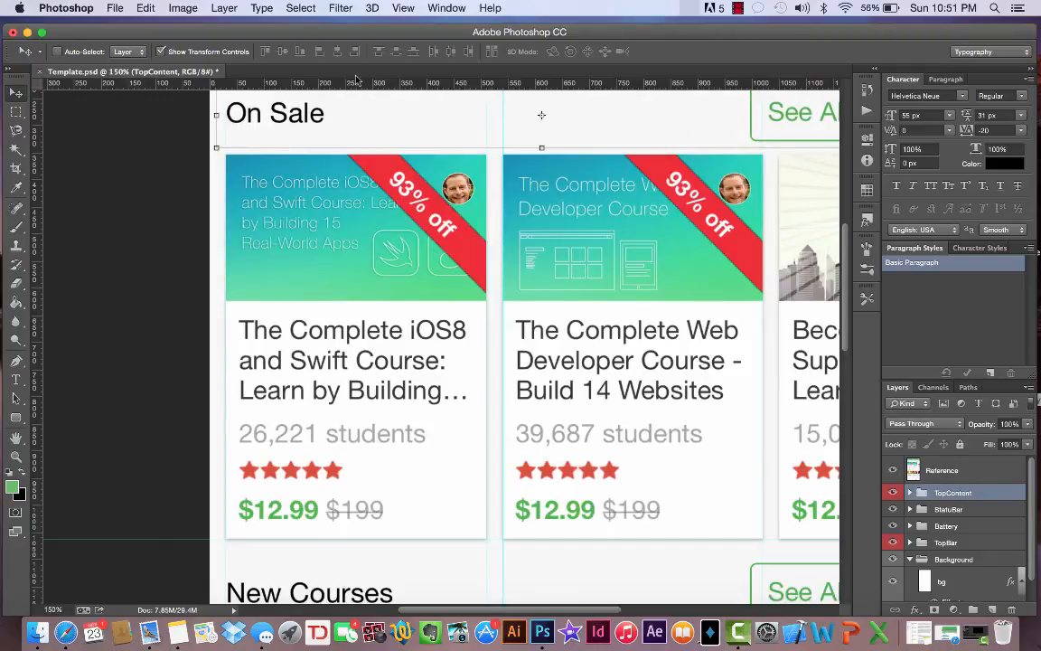
pyautogui.moveTo(357, 84); pyautogui.dragTo(399, 301)
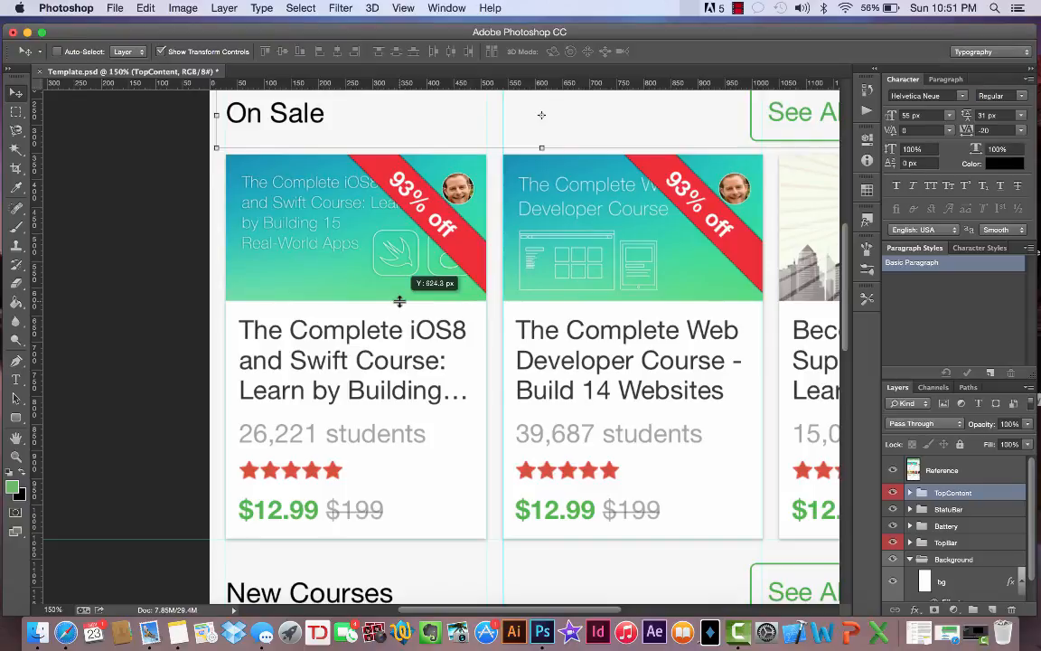
pyautogui.moveTo(399, 301); pyautogui.dragTo(400, 301)
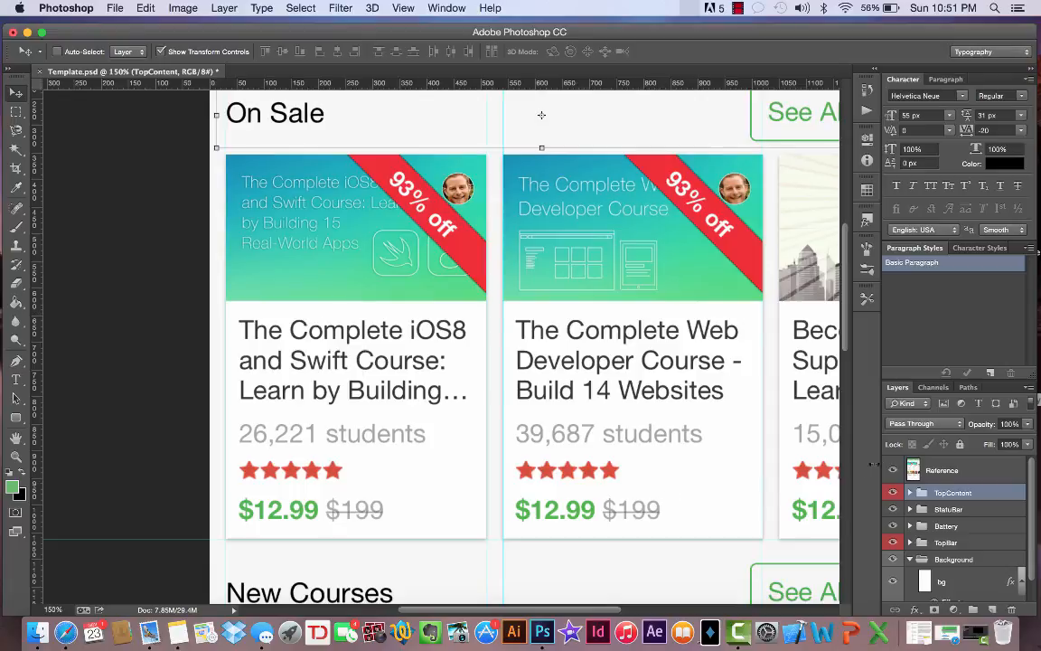
pyautogui.click(893, 472)
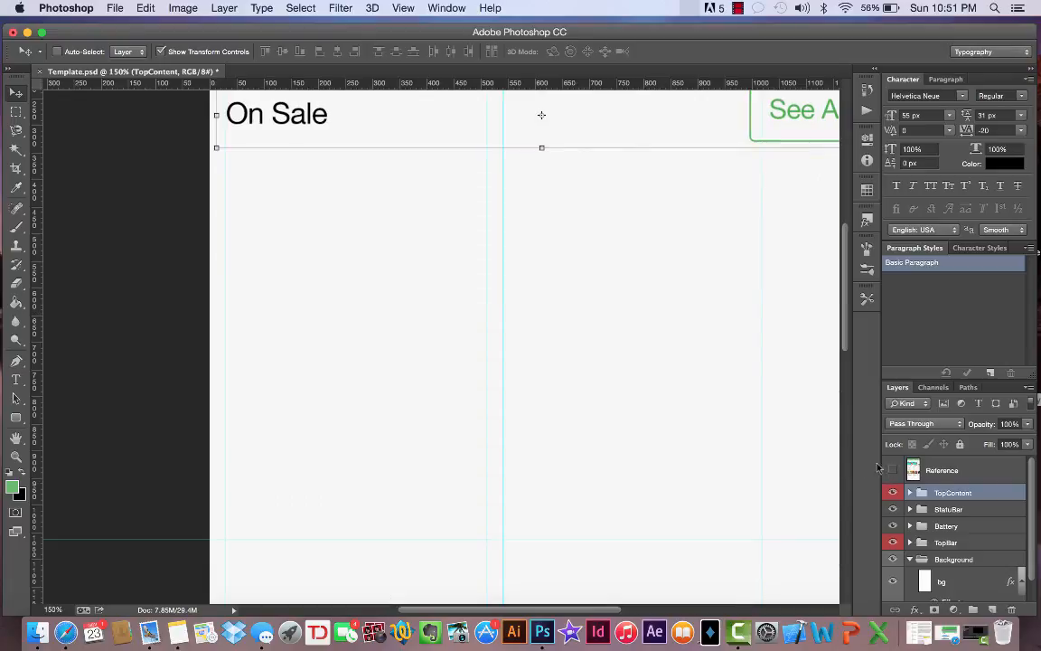
pyautogui.hscroll(5, 443, 272)
pyautogui.hscroll(-5, 444, 273)
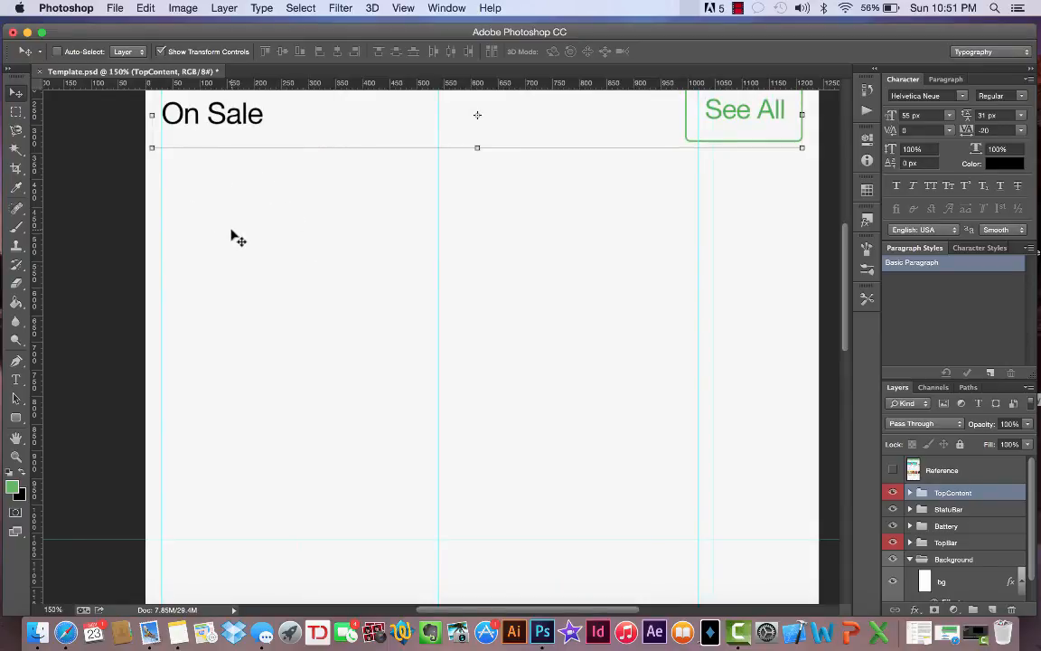
# Create a new layer group named Course1 above the TopContent group
pyautogui.click(228, 9)
pyautogui.moveTo(232, 24)
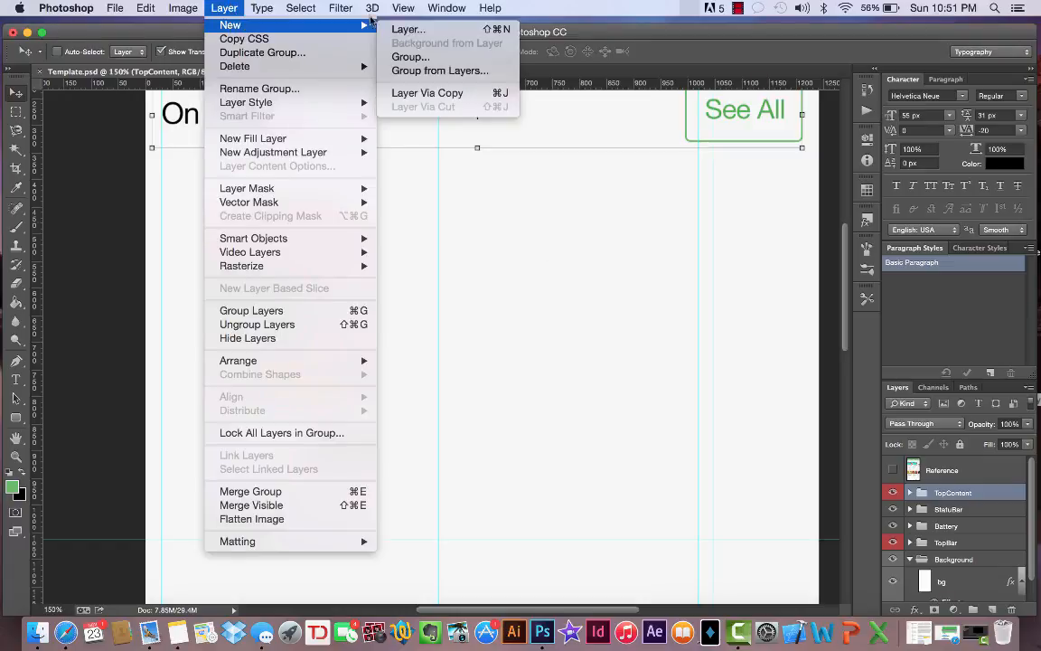
pyautogui.click(411, 57)
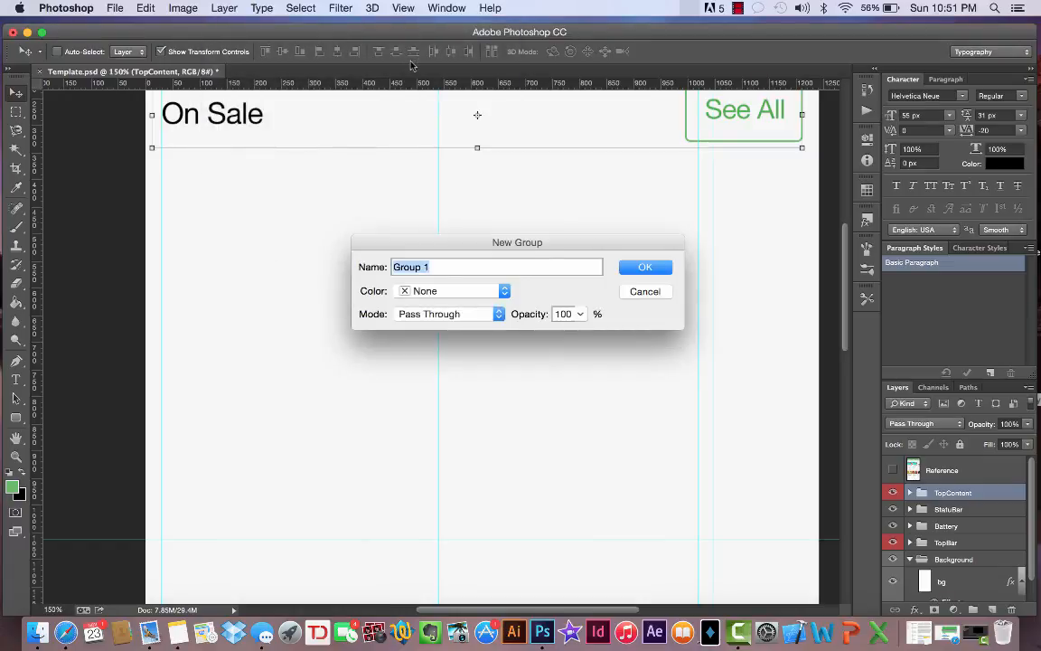
pyautogui.write('Course1')
pyautogui.press('Return')
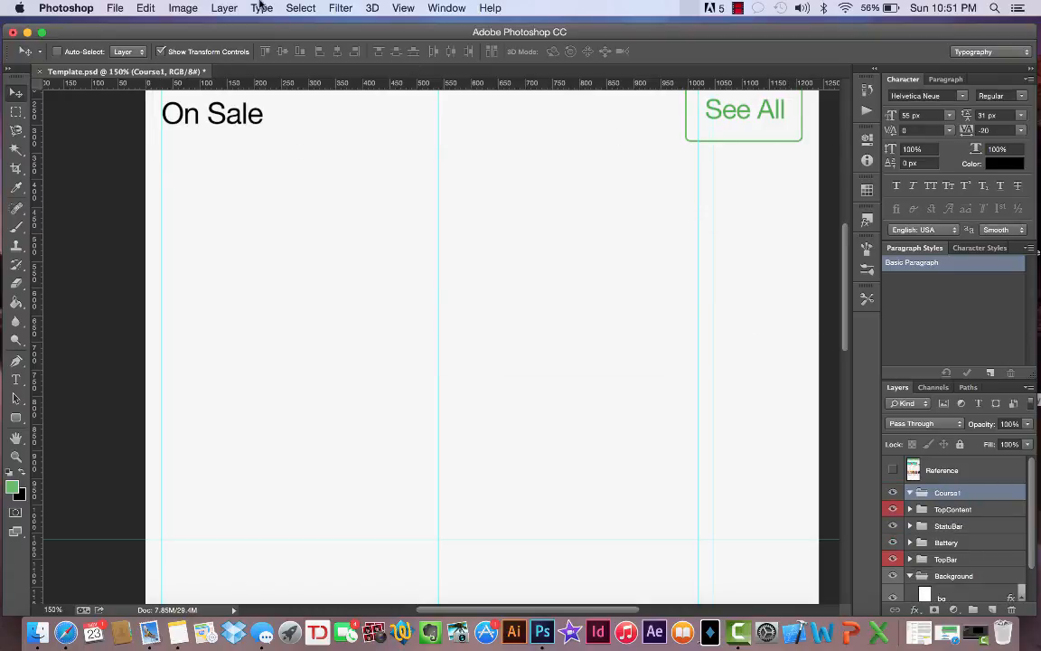
# Create a new layer named Top Image inside the Course1 group
pyautogui.click(215, 7)
pyautogui.moveTo(217, 24)
pyautogui.click(420, 29)
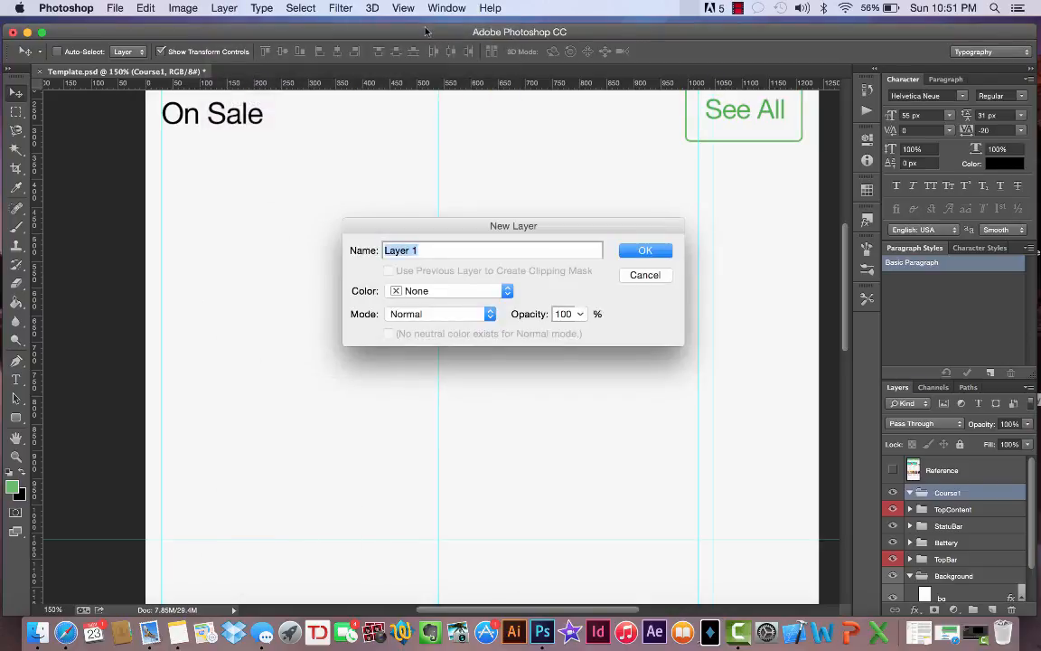
pyautogui.write('Top Image')
pyautogui.press('Return')
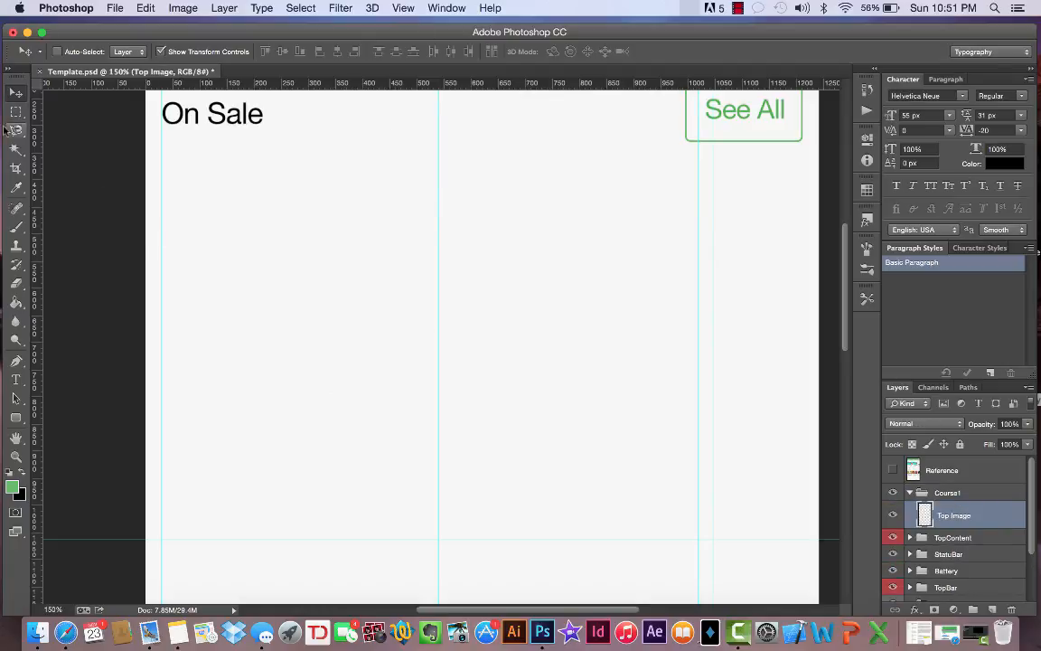
# Make a rectangular marquee selection between the guides covering the first On Sale card's image area
pyautogui.moveTo(12, 116); pyautogui.dragTo(40, 110)
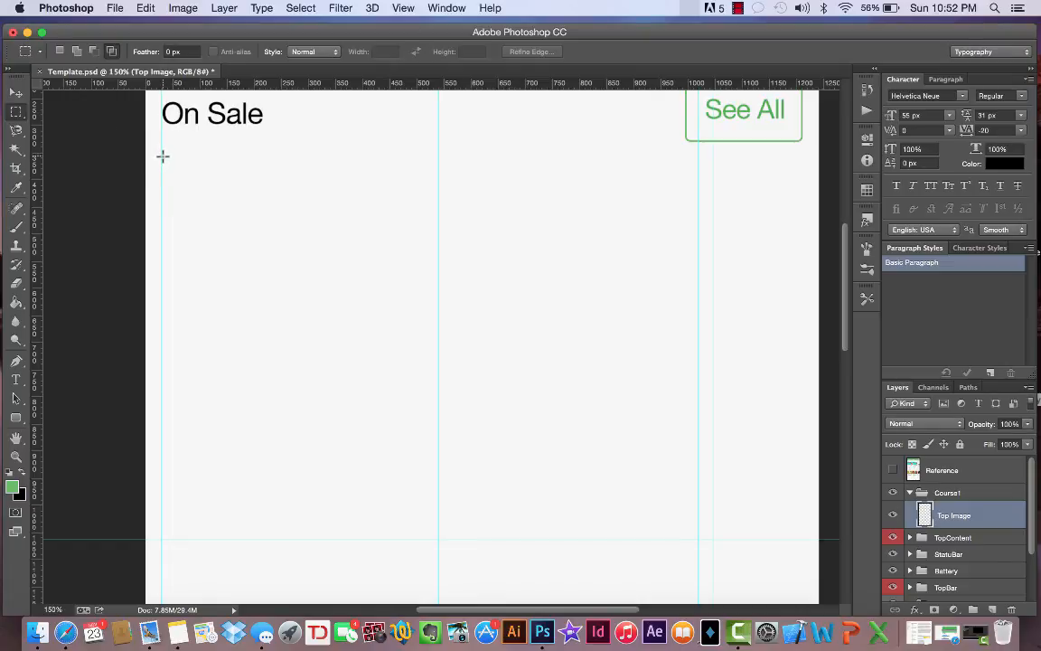
pyautogui.click(403, 8)
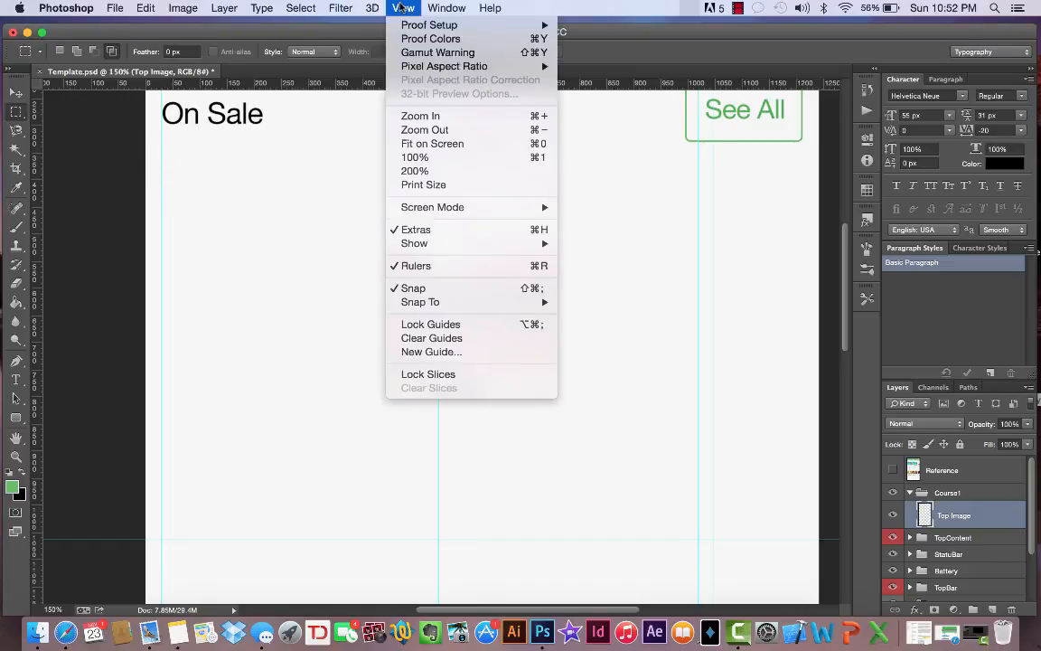
pyautogui.click(403, 7)
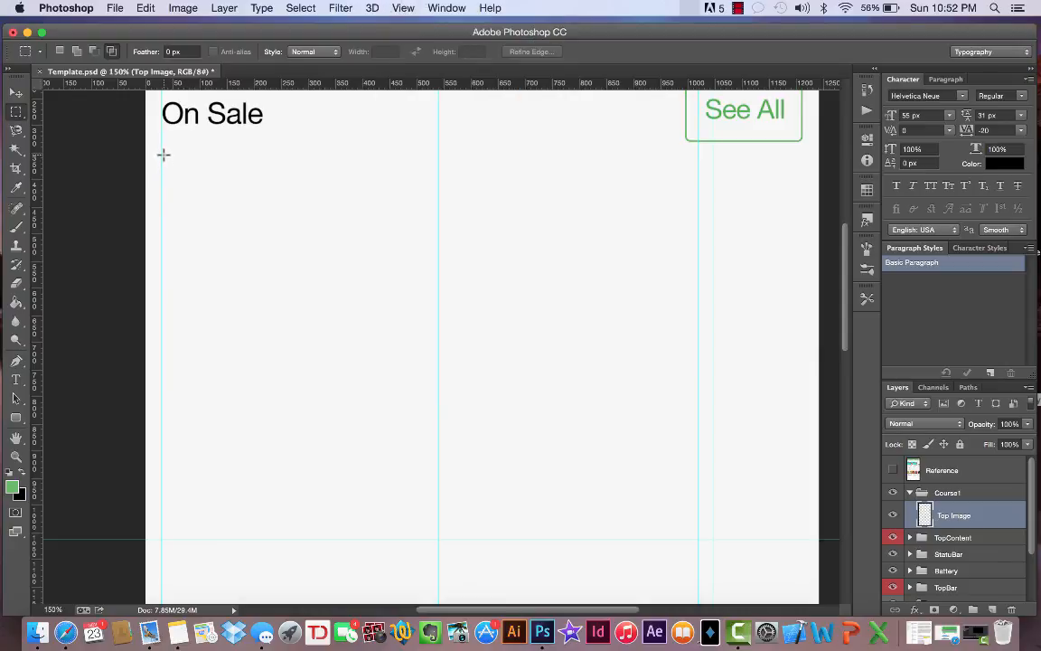
pyautogui.moveTo(176, 160); pyautogui.dragTo(421, 298)
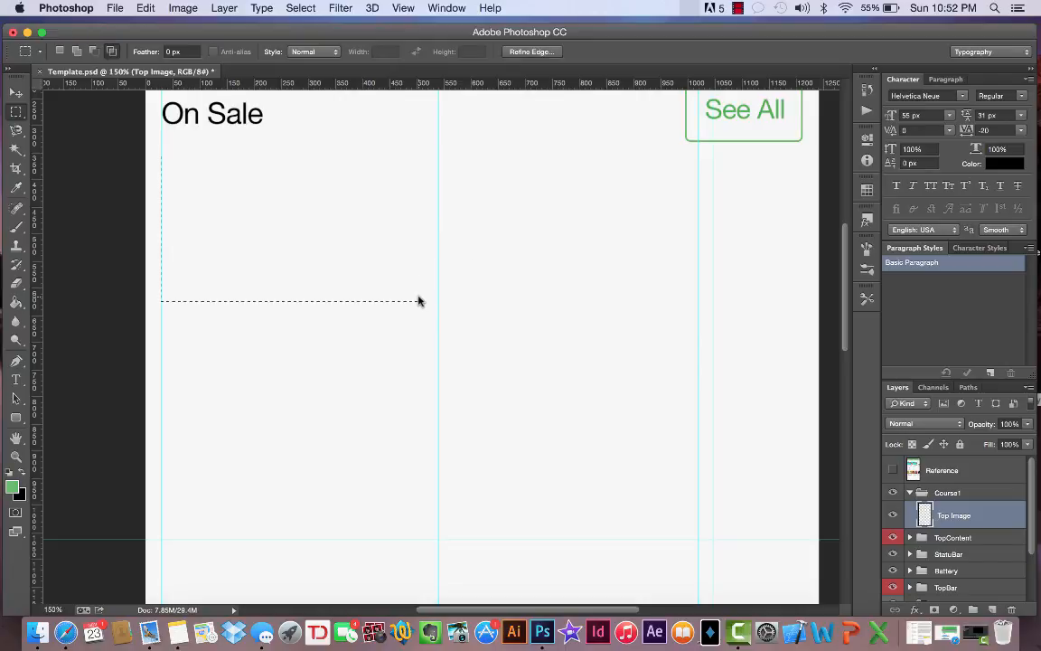
# Fill the selected area on the Top Image layer with black using the Paint Bucket and deselect
pyautogui.click(15, 302)
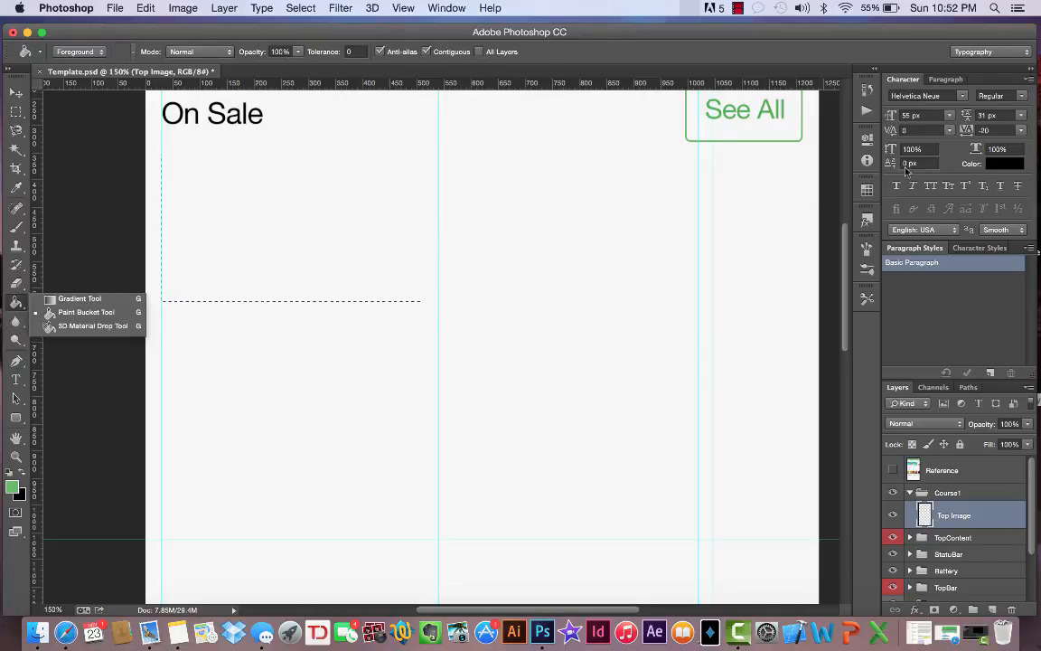
pyautogui.click(21, 473)
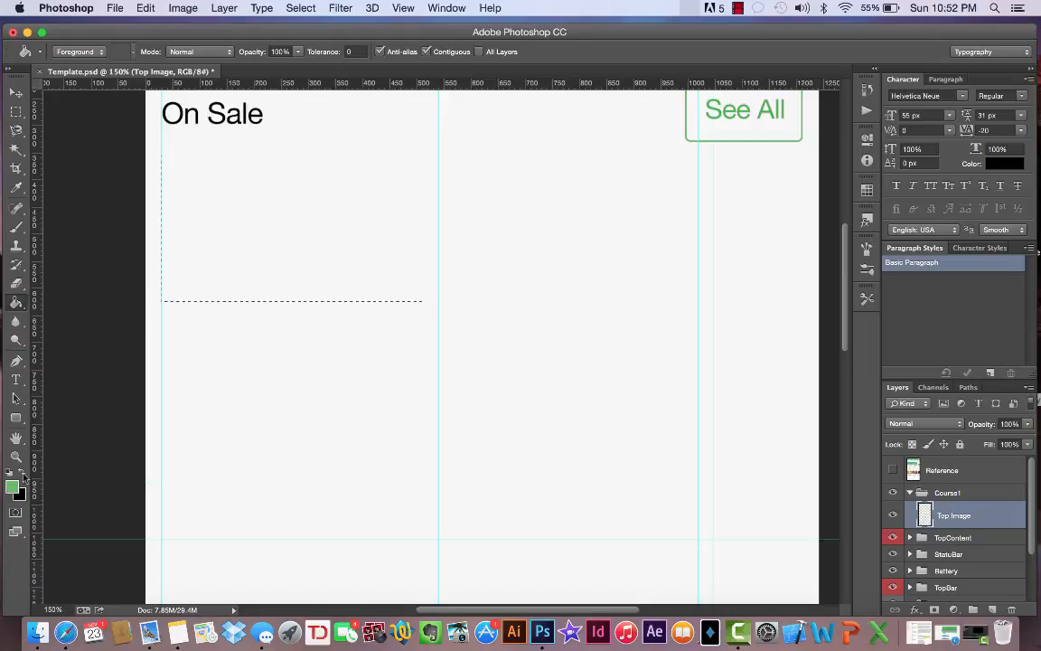
pyautogui.click(301, 241)
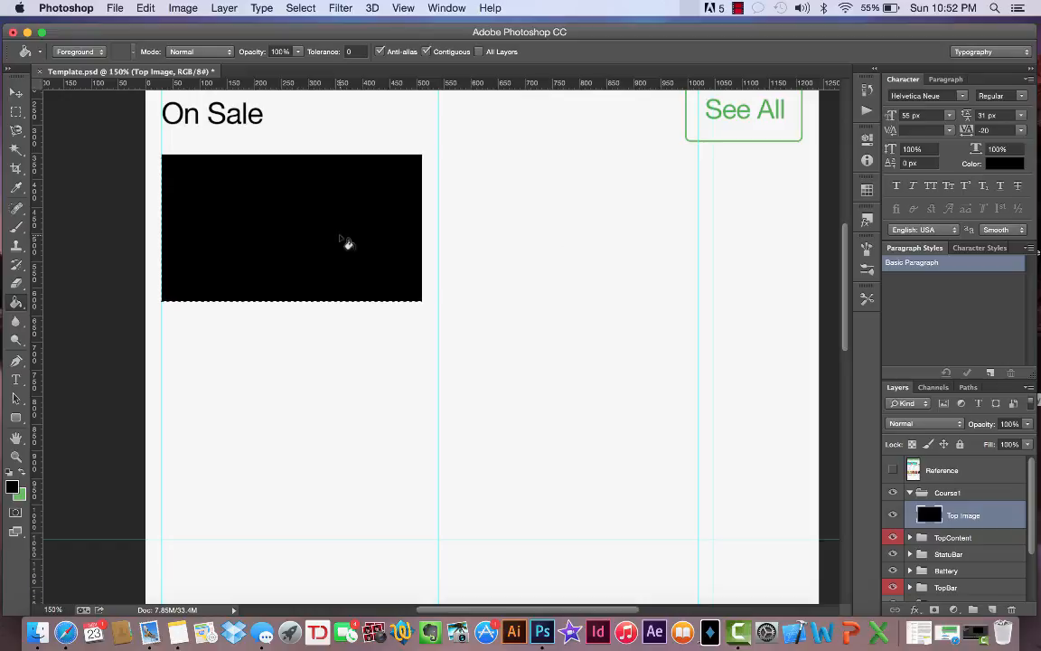
pyautogui.press('super+d')
# Create a new layer named Content above Top Image and switch to the Rectangular Marquee tool
pyautogui.click(224, 8)
pyautogui.moveTo(234, 25)
pyautogui.click(409, 30)
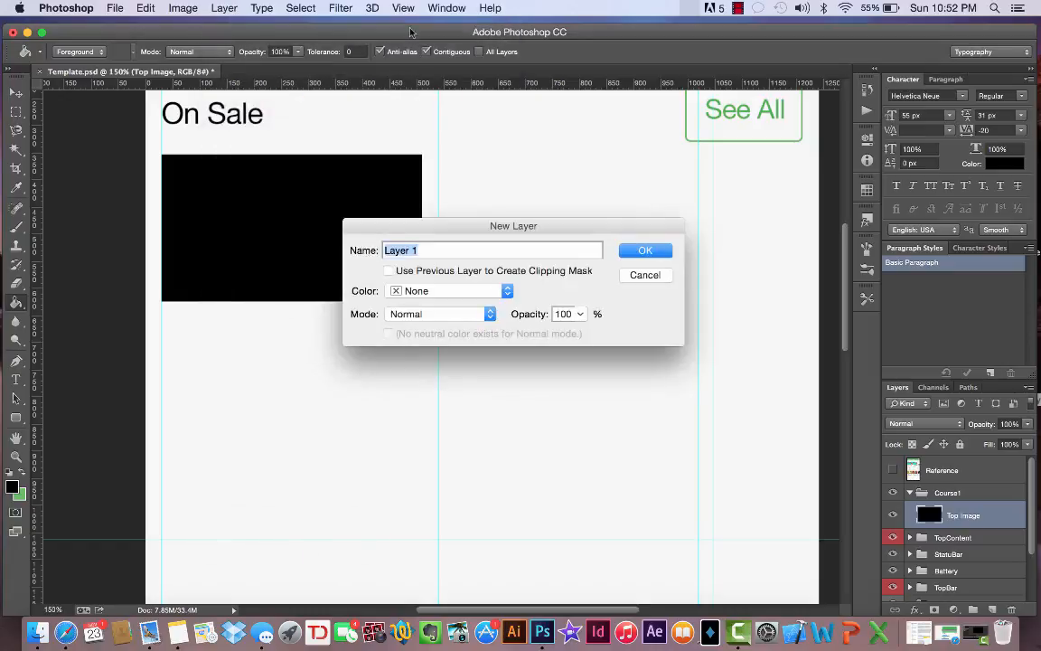
pyautogui.write('Content')
pyautogui.press('Return')
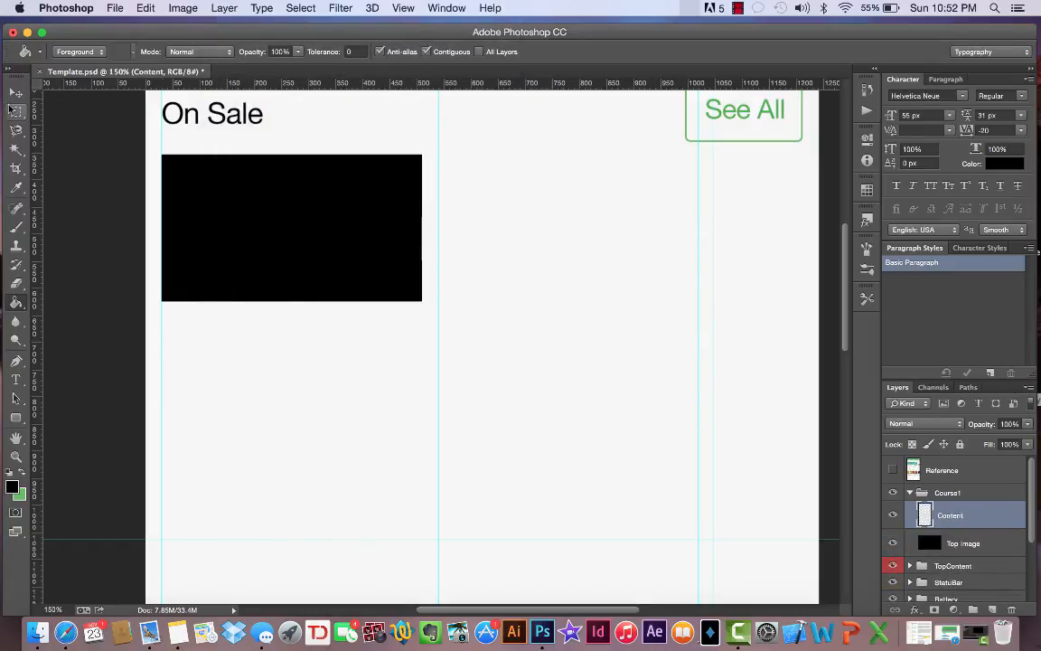
pyautogui.press('m')
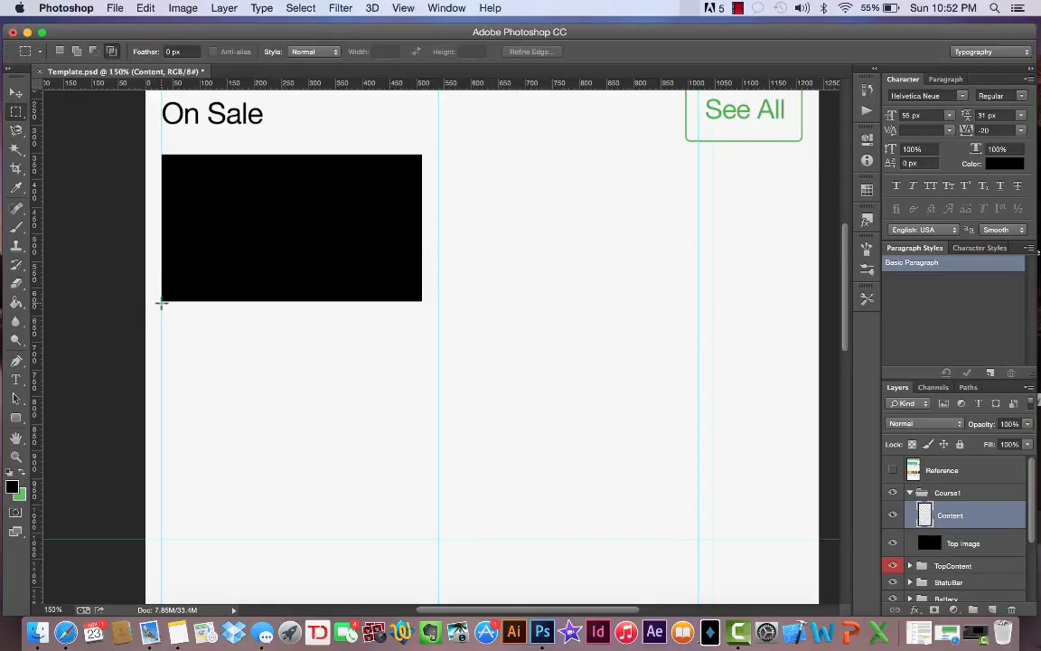
# Select the area below the black image block down to the horizontal guide, fill it with green on the Content layer, and deselect
pyautogui.moveTo(161, 302); pyautogui.dragTo(420, 543)
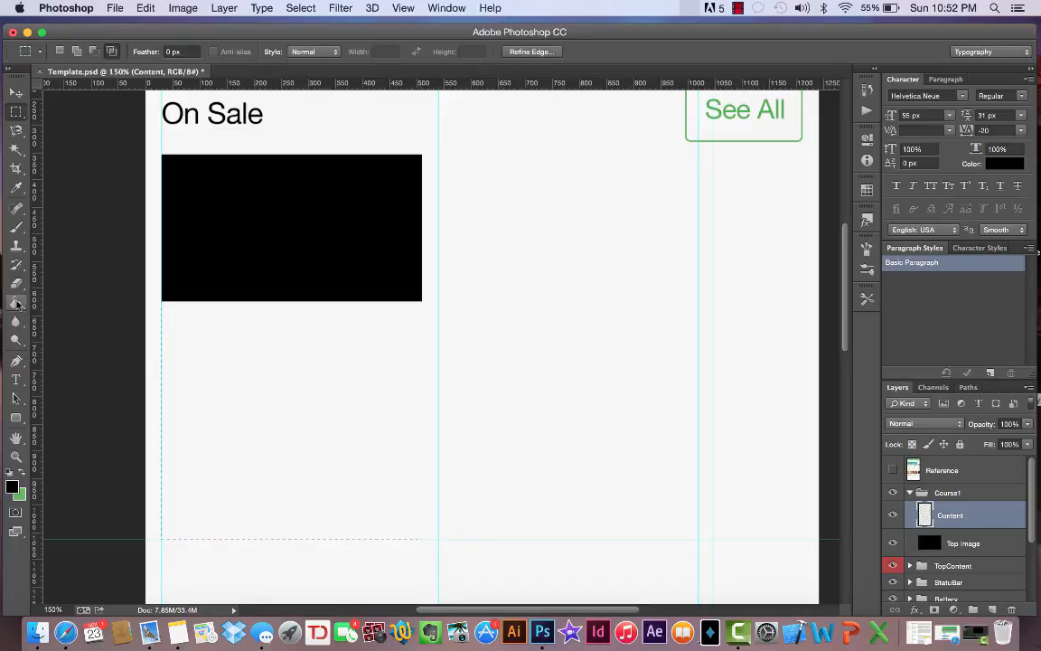
pyautogui.moveTo(17, 304); pyautogui.dragTo(54, 274)
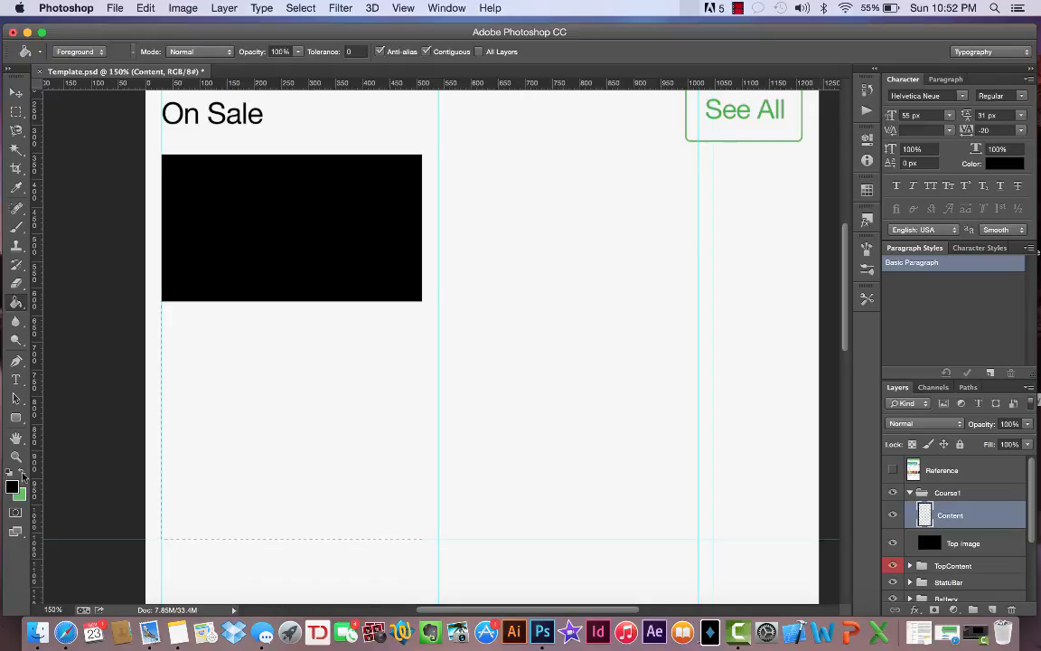
pyautogui.click(21, 476)
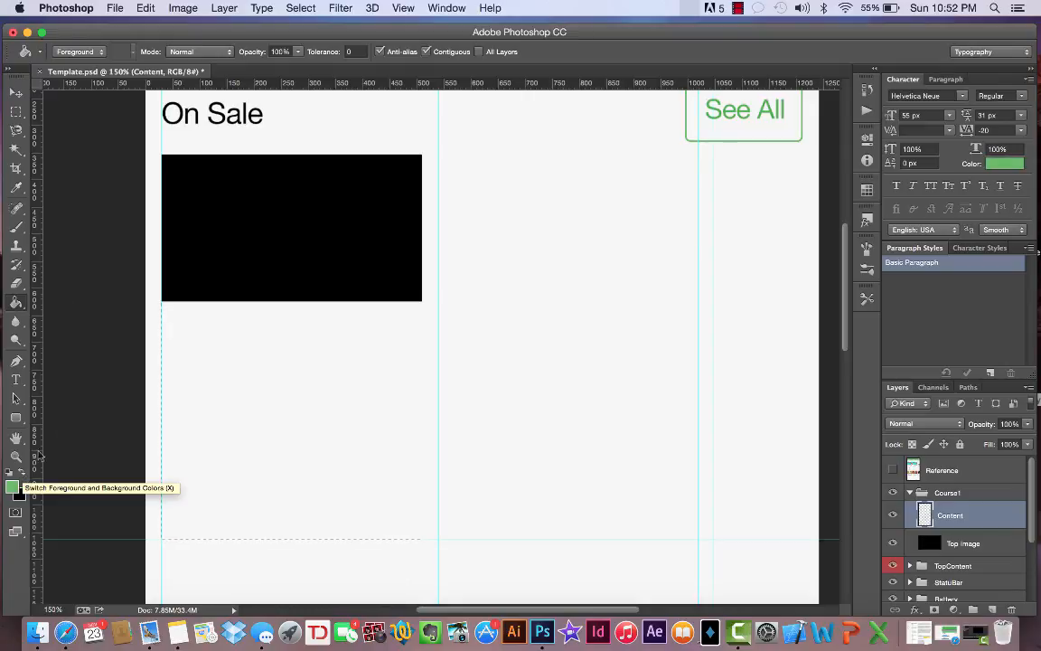
pyautogui.click(233, 343)
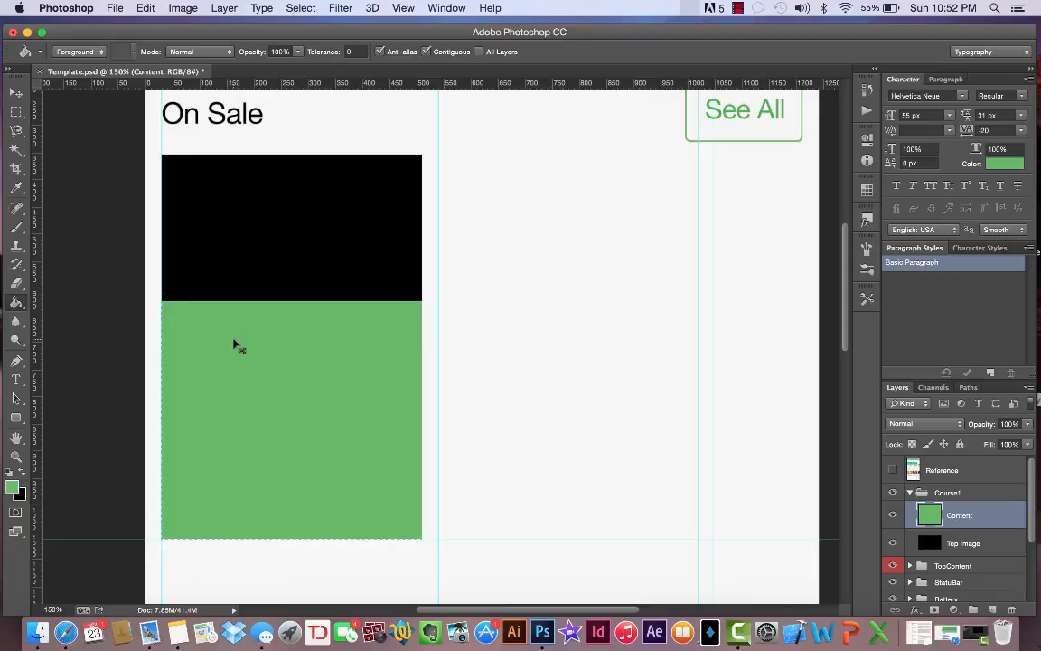
pyautogui.press('super+d')
# Convert the Top Image layer and the Content layer each to a smart object
pyautogui.click(986, 542)
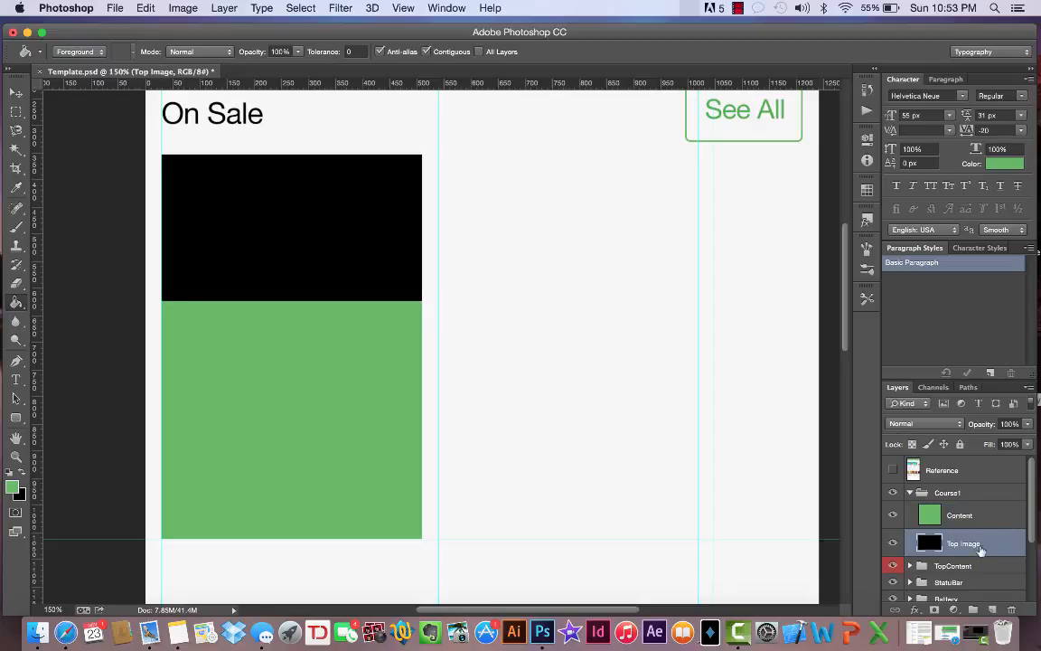
pyautogui.rightClick(993, 546)
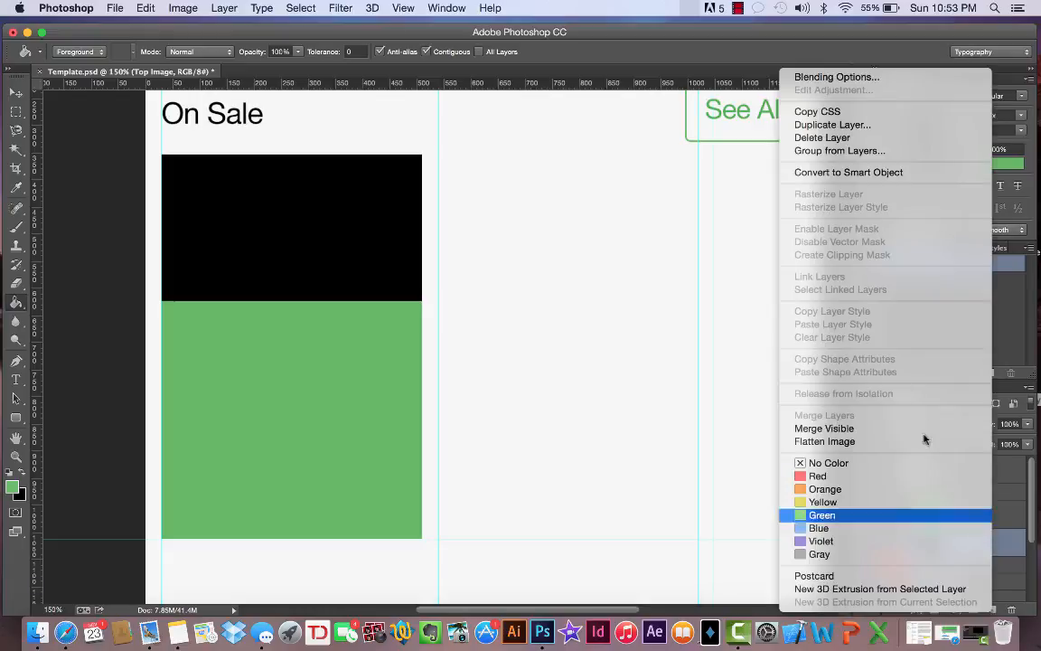
pyautogui.click(861, 174)
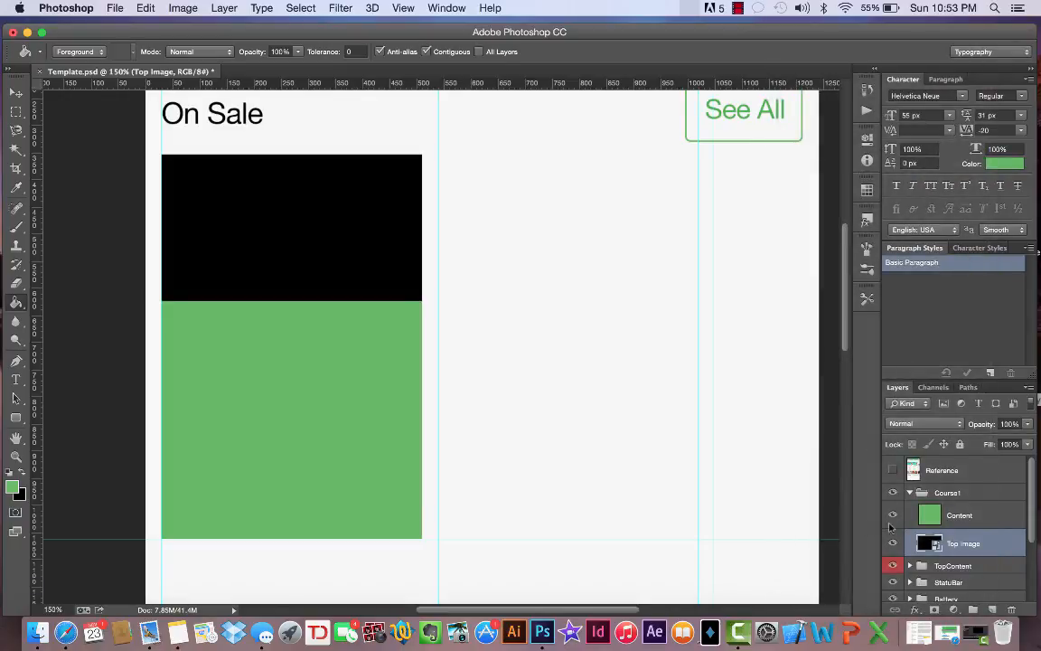
pyautogui.click(991, 515)
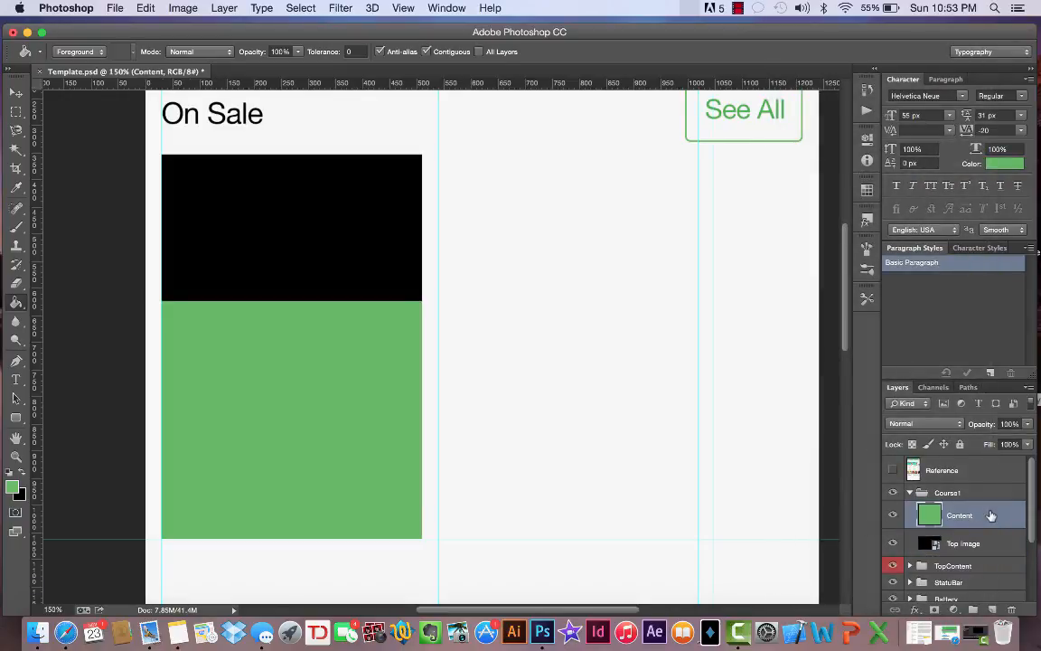
pyautogui.rightClick(989, 515)
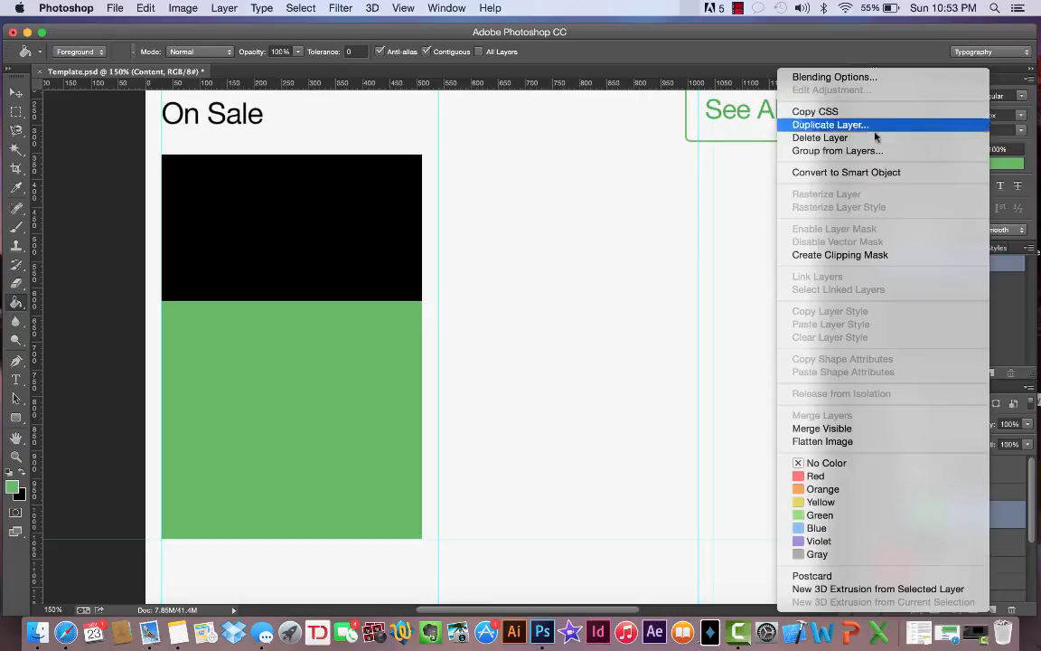
pyautogui.click(869, 172)
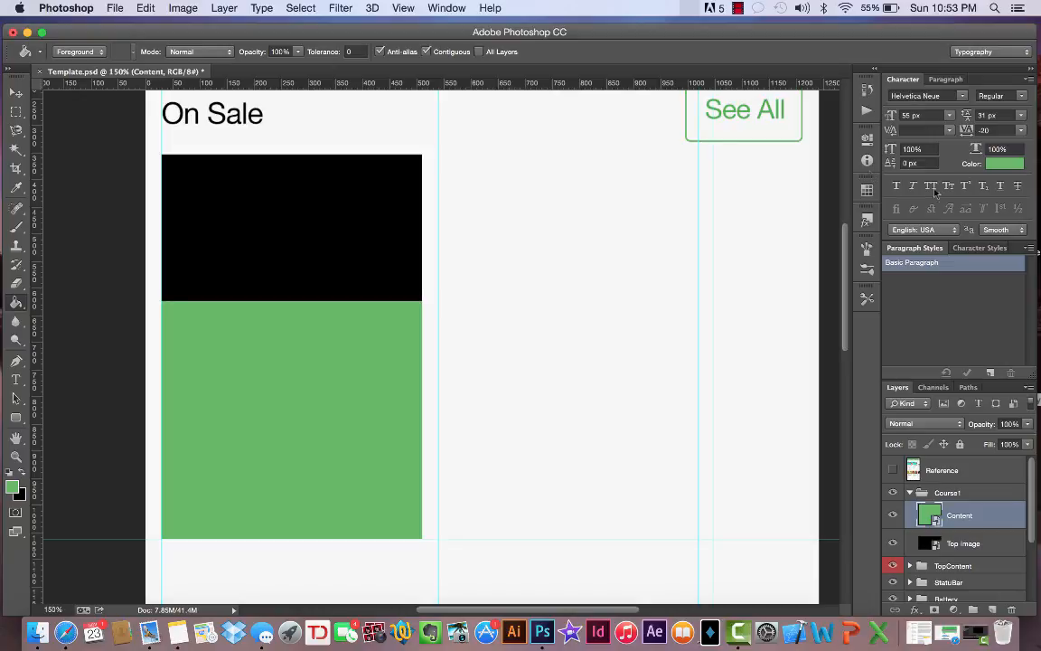
# Open the Content smart object for editing and create a text box inside the green area with the text color set to white
pyautogui.doubleClick(937, 522)
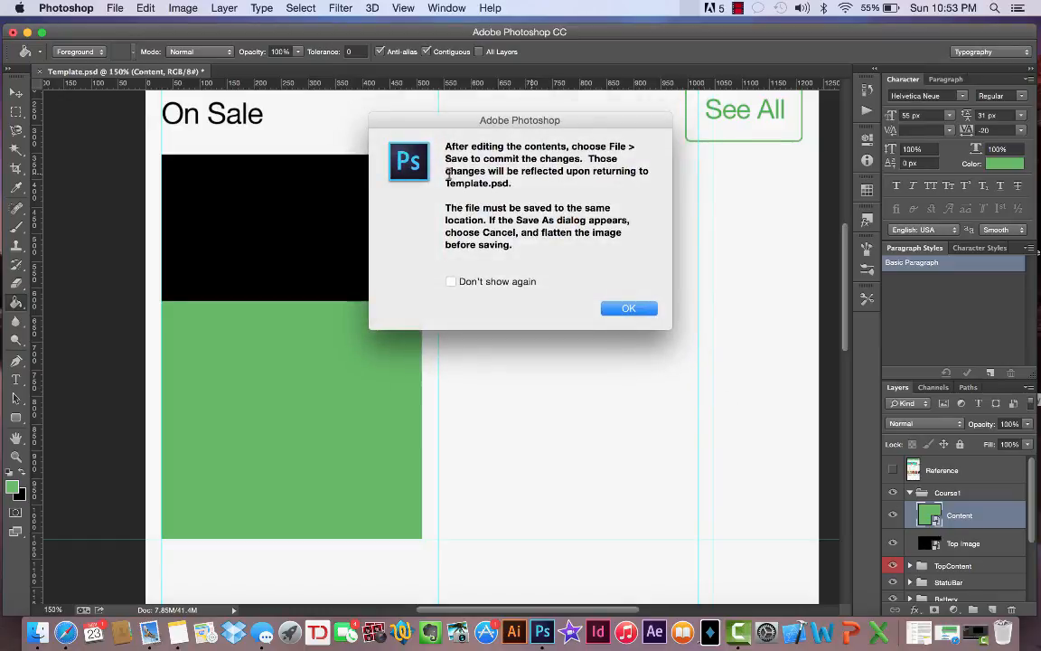
pyautogui.click(629, 309)
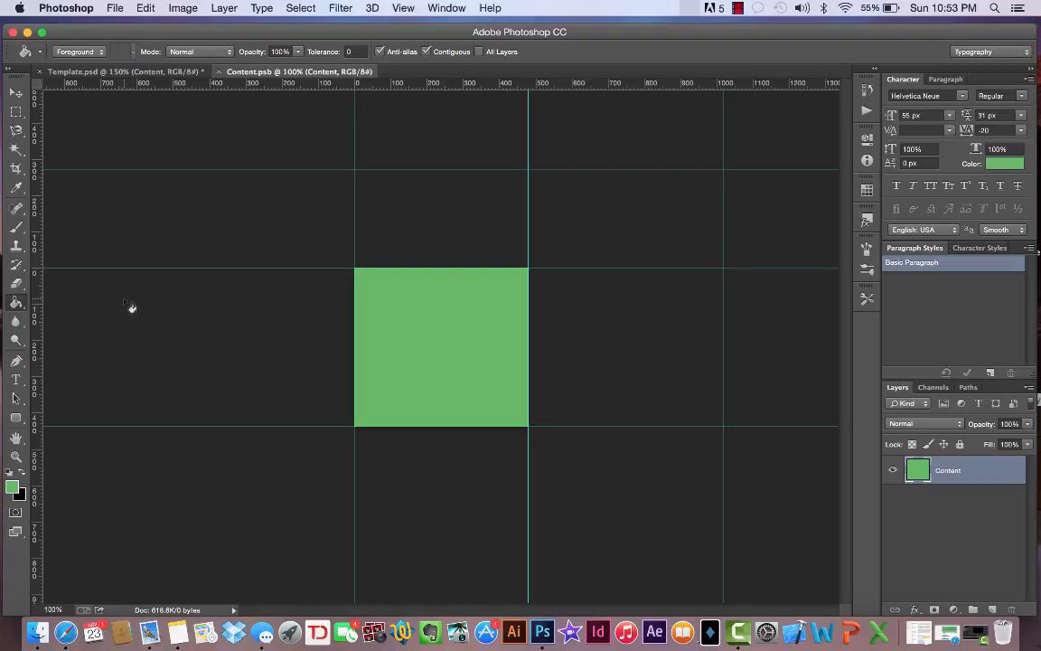
pyautogui.click(22, 376)
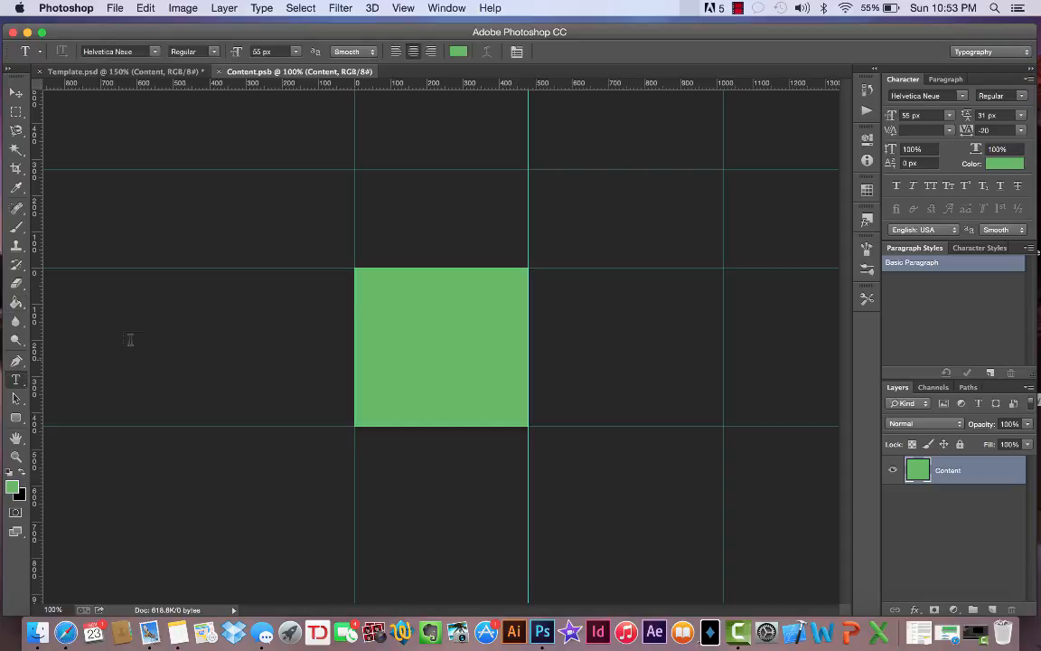
pyautogui.moveTo(375, 285); pyautogui.dragTo(510, 410)
pyautogui.click(1019, 163)
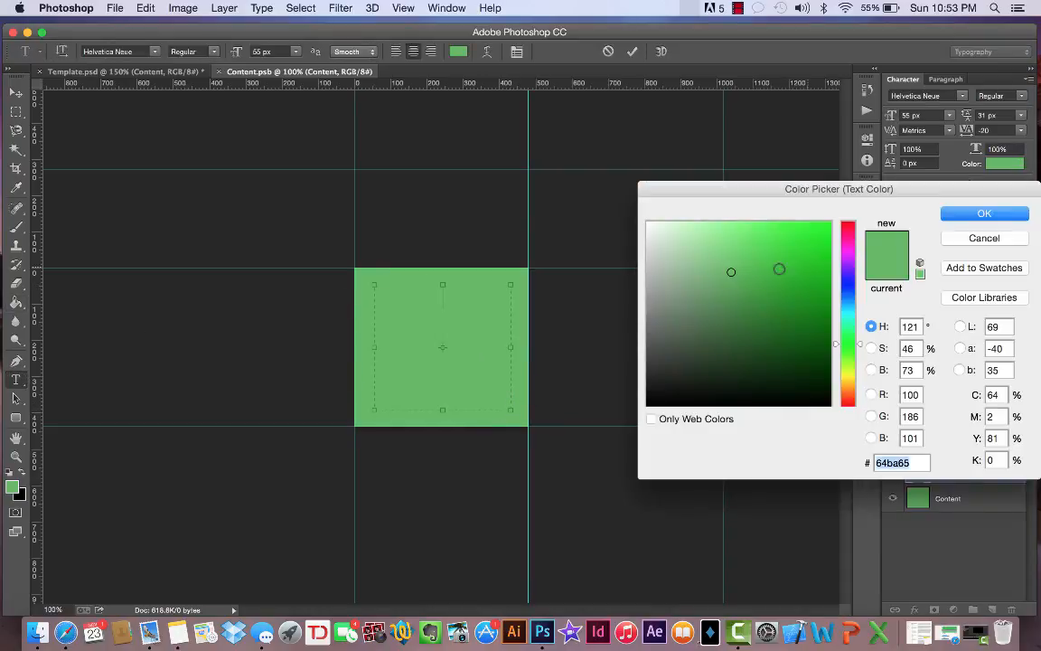
pyautogui.moveTo(695, 241); pyautogui.dragTo(609, 209)
pyautogui.click(983, 211)
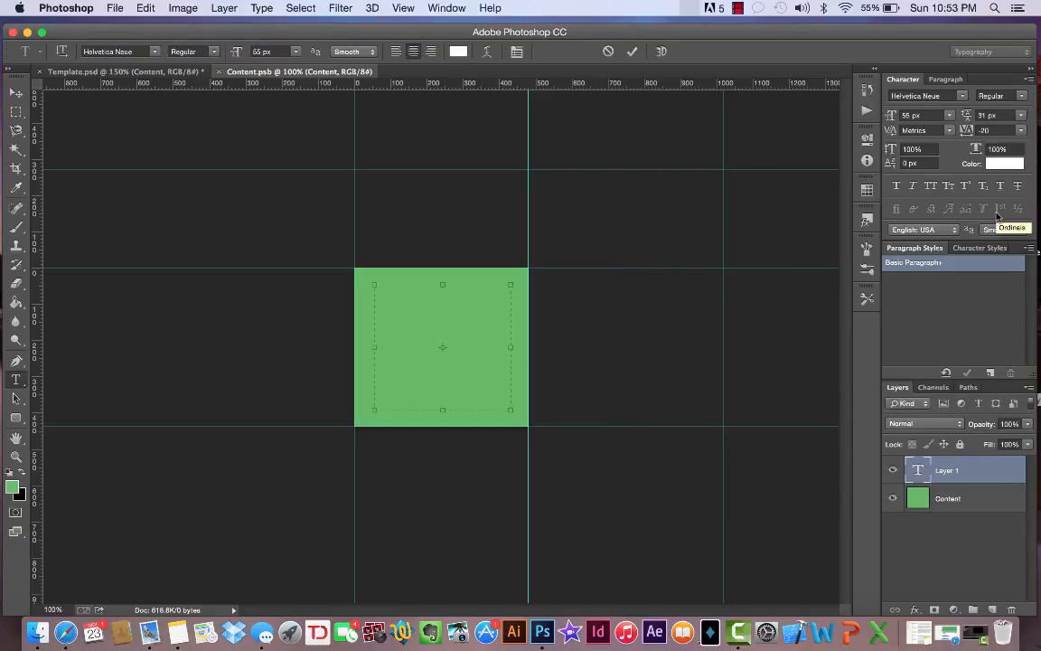
# Enter Testing, 1, 1 and 3 on separate lines in the text box
pyautogui.write('Testing ')
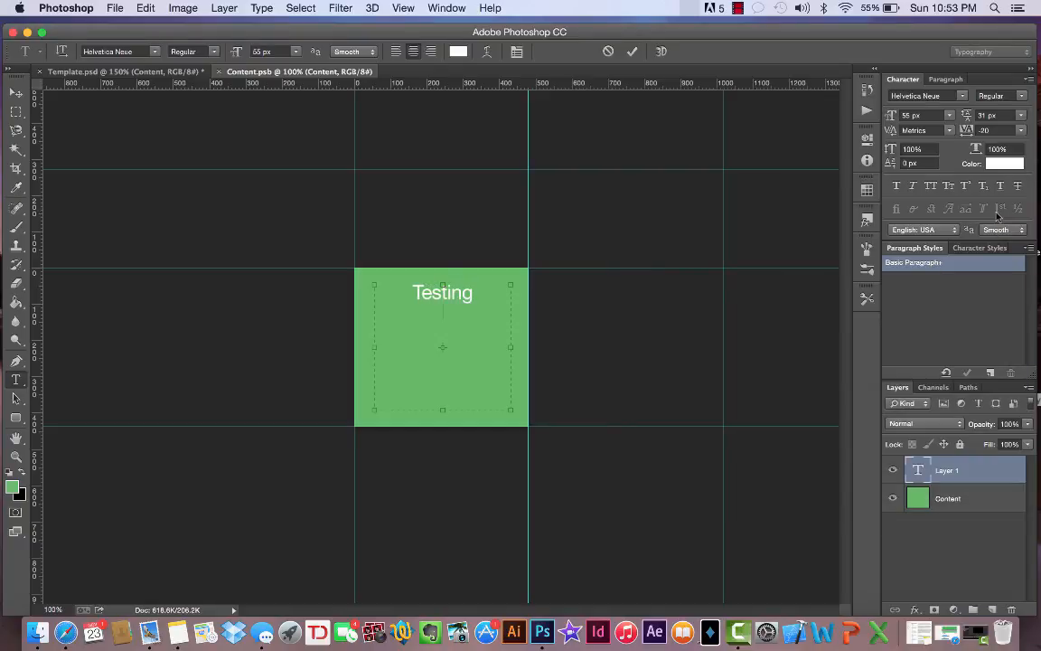
pyautogui.write('1')
pyautogui.press('Return')
pyautogui.write('3')
# Set the leading of all the text to 64 px, correct the third line to 2, and commit the text
pyautogui.press('super+a')
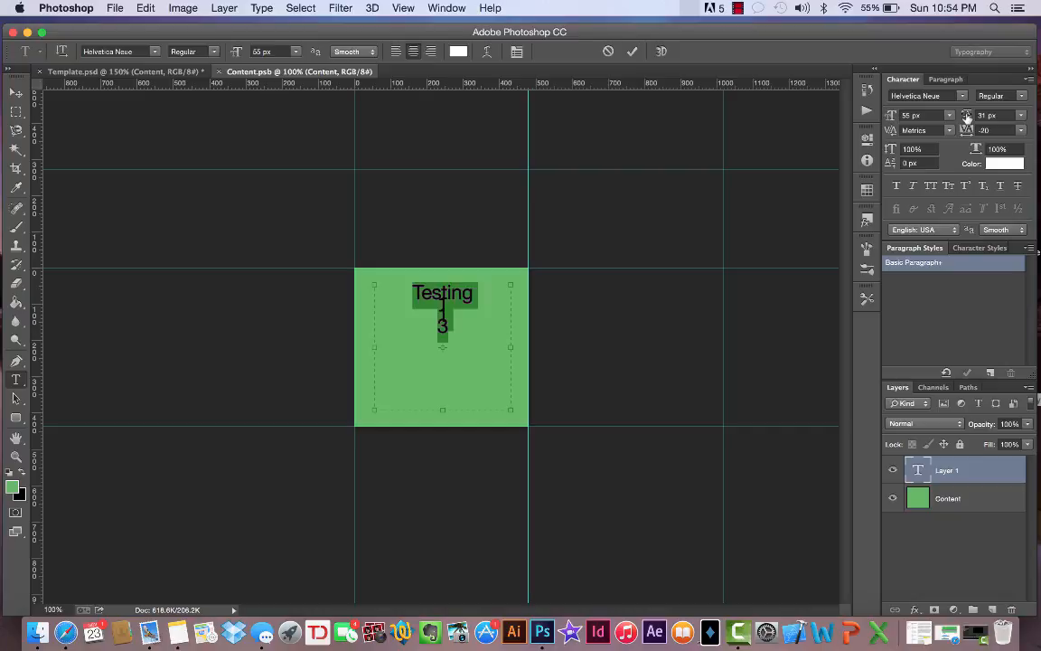
pyautogui.moveTo(967, 116); pyautogui.dragTo(975, 120)
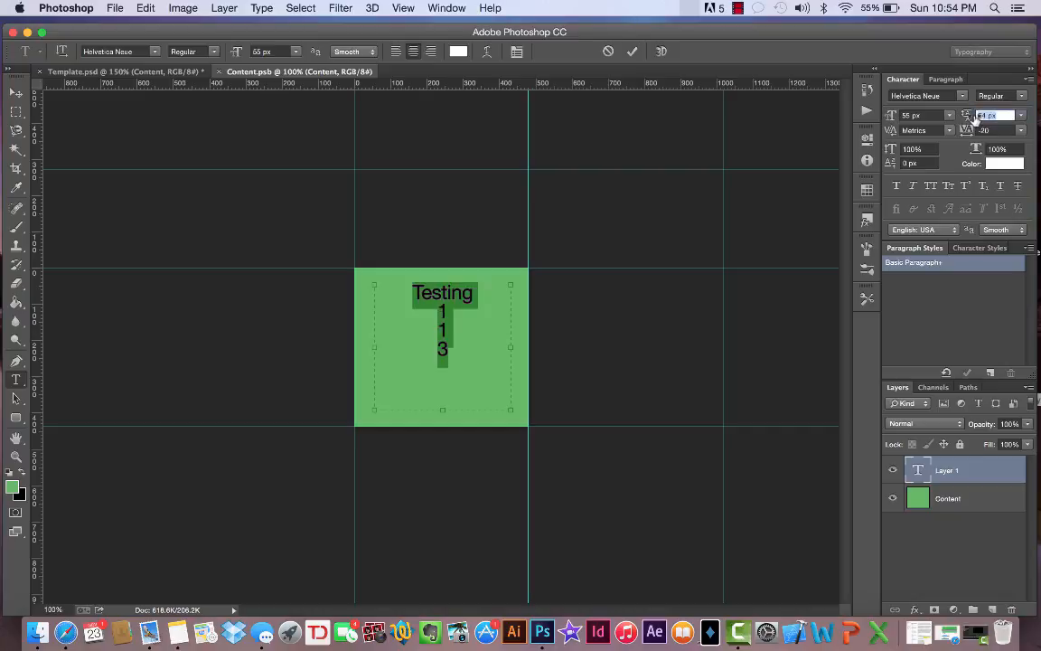
pyautogui.click(452, 331)
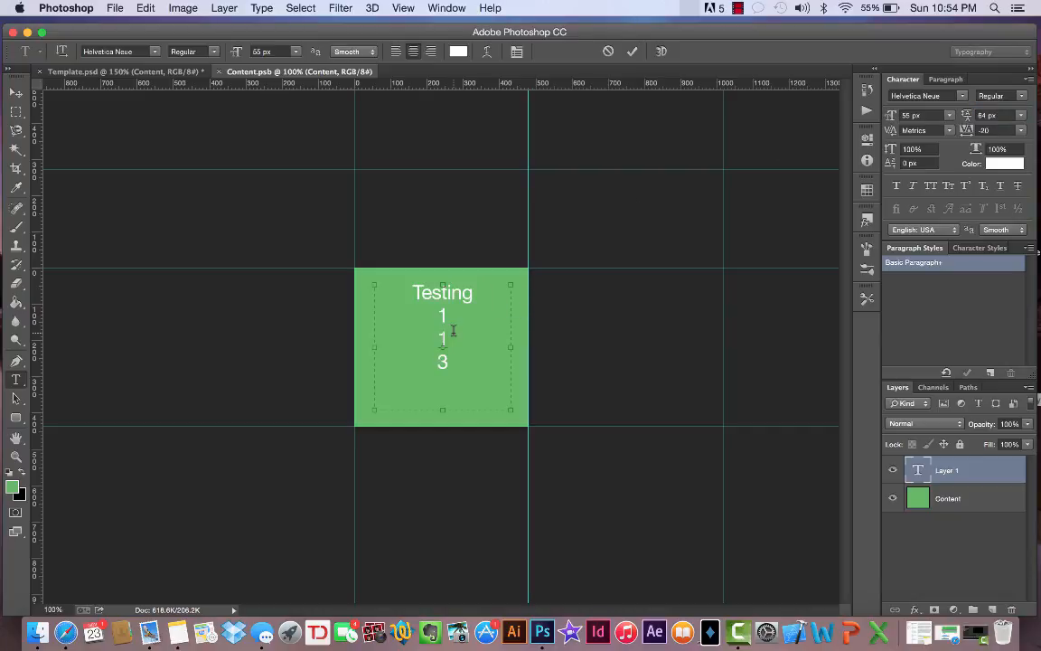
pyautogui.press('BackSpace')
pyautogui.write('2')
pyautogui.click(13, 94)
# Save the Content smart object's document and return to Template.psd to view the card
pyautogui.click(115, 8)
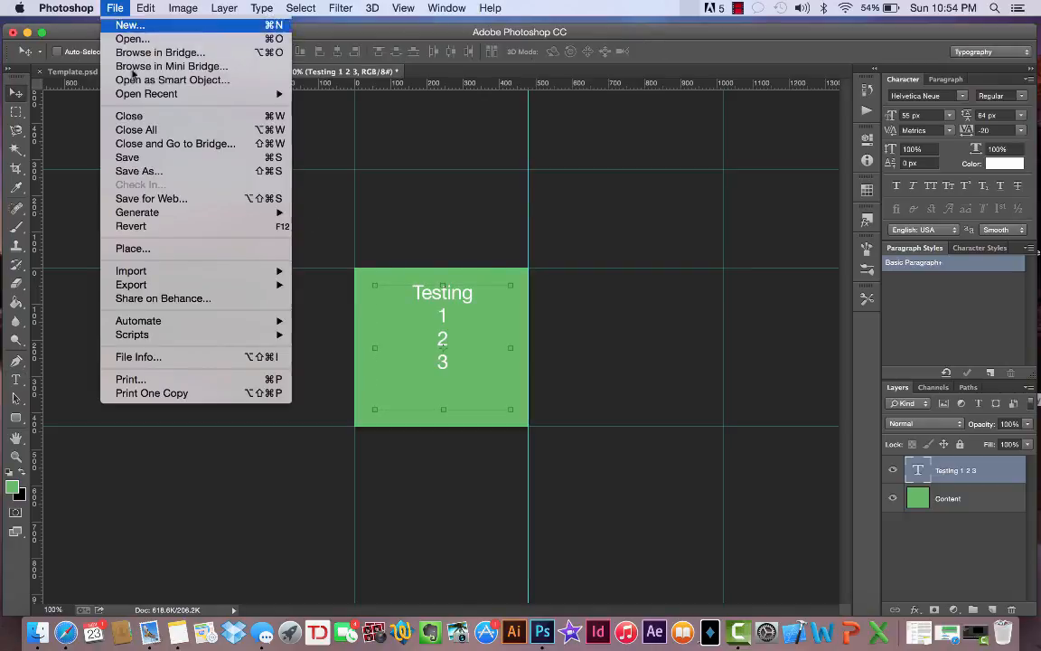
pyautogui.click(146, 159)
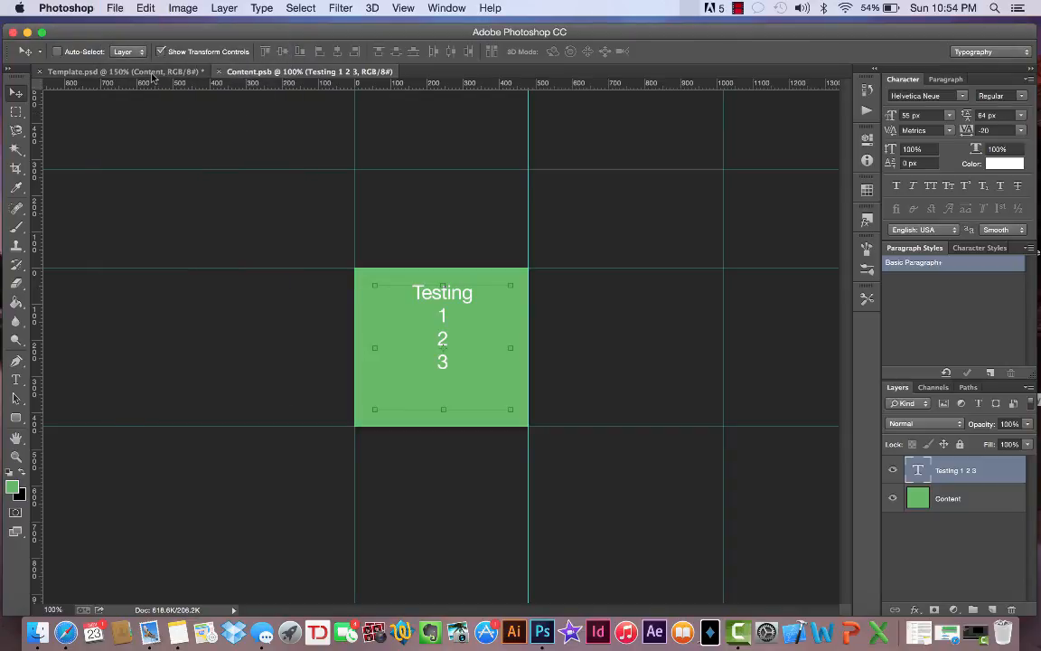
pyautogui.click(122, 71)
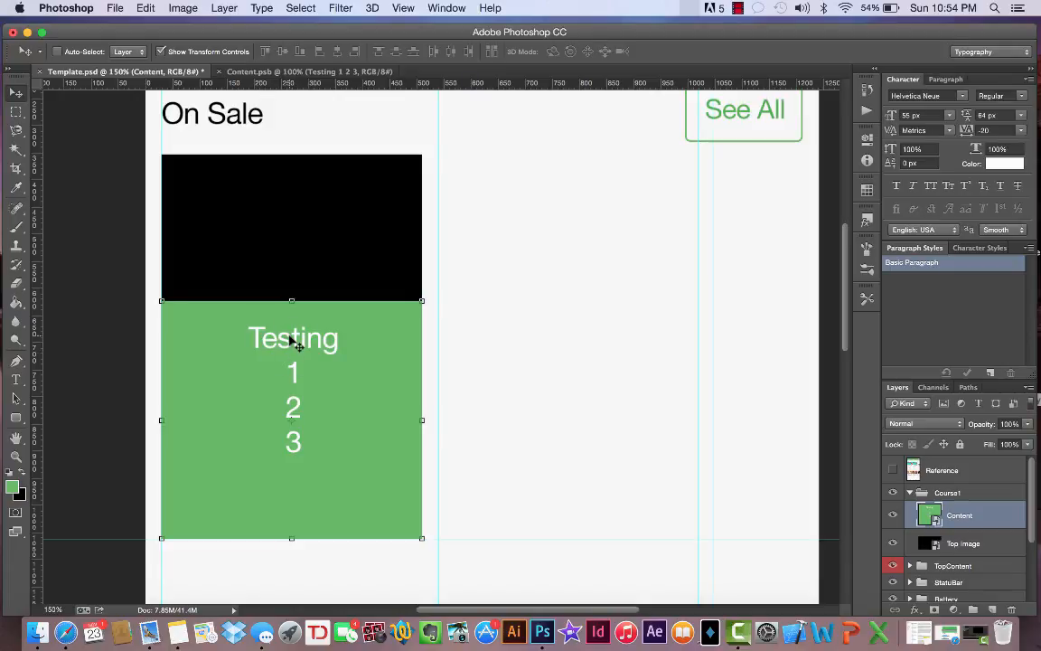
pyautogui.scroll(5, 291, 341)
pyautogui.hscroll(-1, 292, 342)
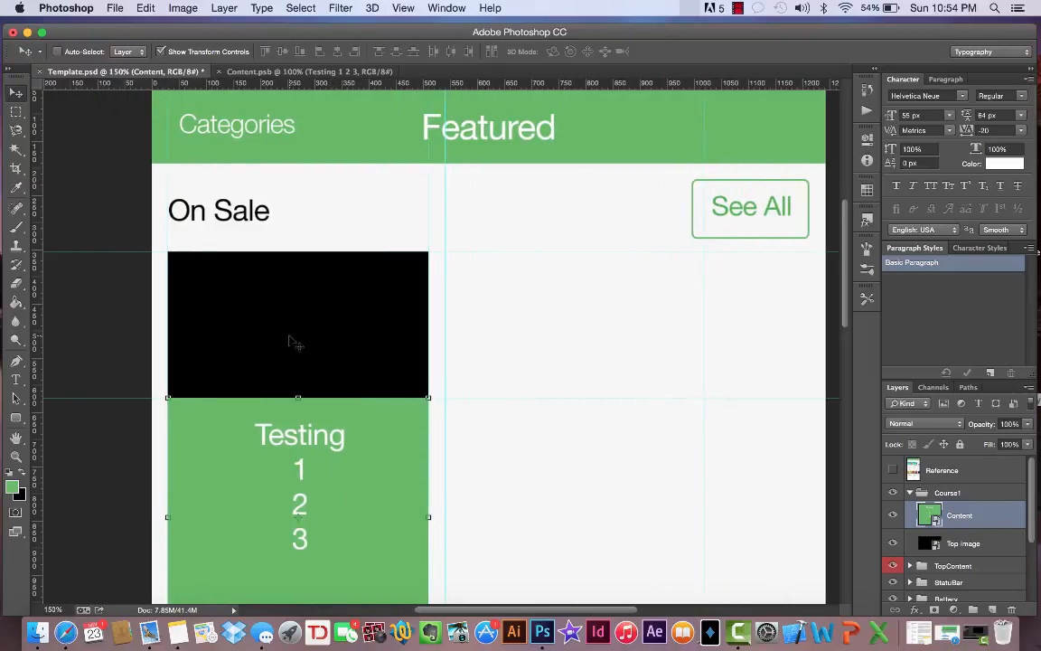